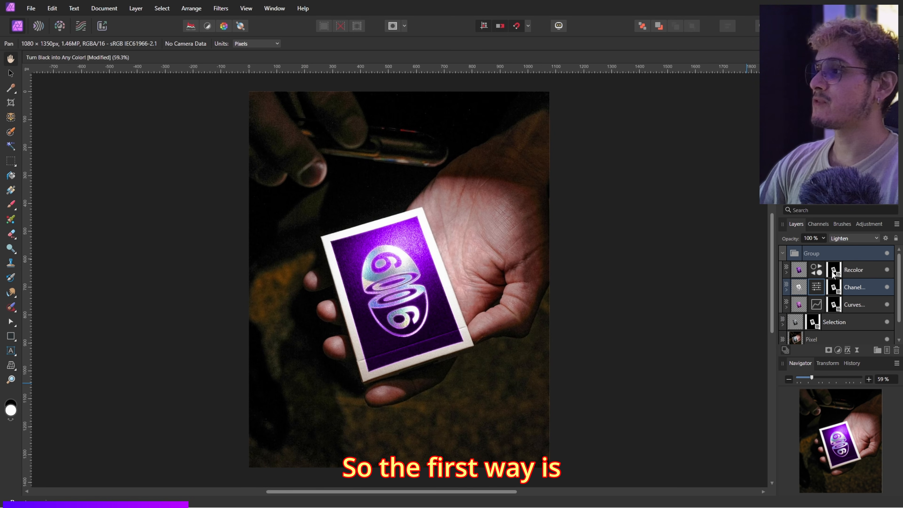
Set the hue of the group's existing Recolor adjustment to 280.1°
{"action": "double_click", "coordinate": [817, 275]}
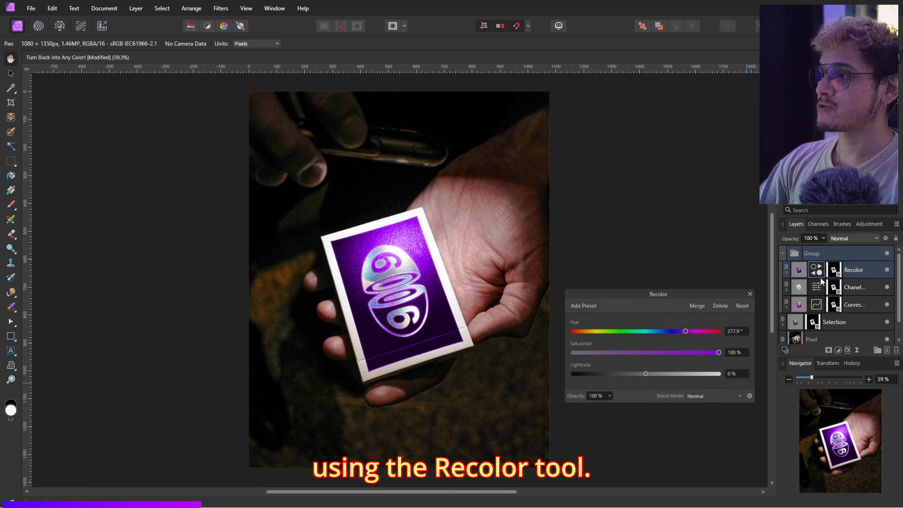
{"action": "mouse_move", "coordinate": [687, 330]}
{"action": "left_mouse_down"}
{"action": "mouse_move", "coordinate": [626, 331]}
{"action": "mouse_move", "coordinate": [689, 322]}
{"action": "left_mouse_up"}
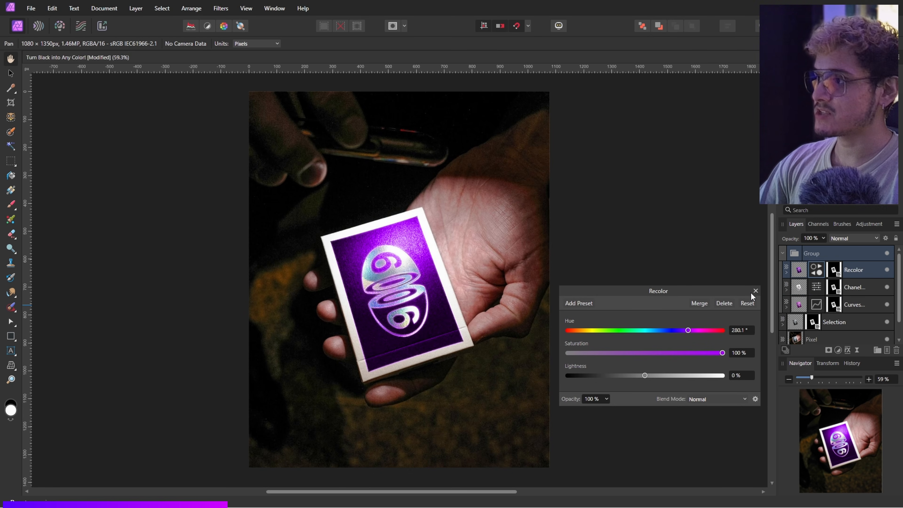
{"action": "left_click", "coordinate": [755, 291]}
Hide the Recolor, channel and Curves layers inside the group and collapse the group
{"action": "left_click", "coordinate": [886, 269]}
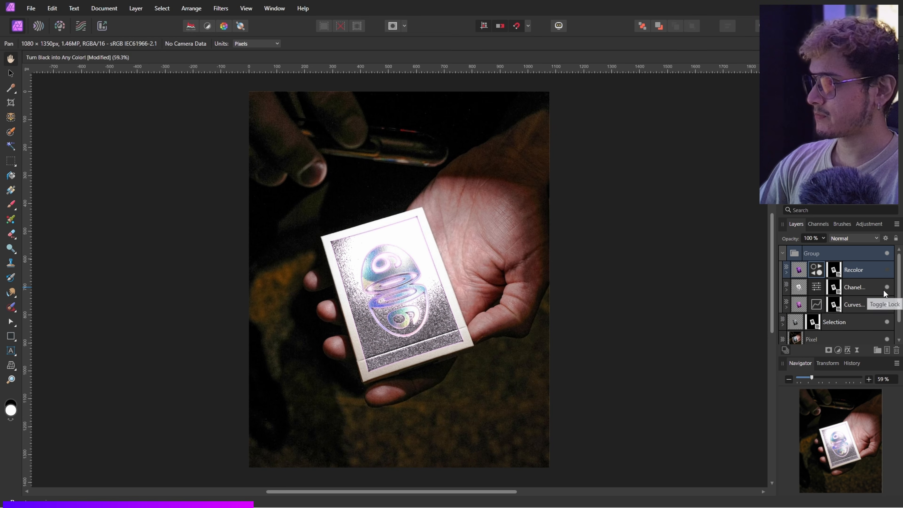
{"action": "left_click", "coordinate": [887, 288]}
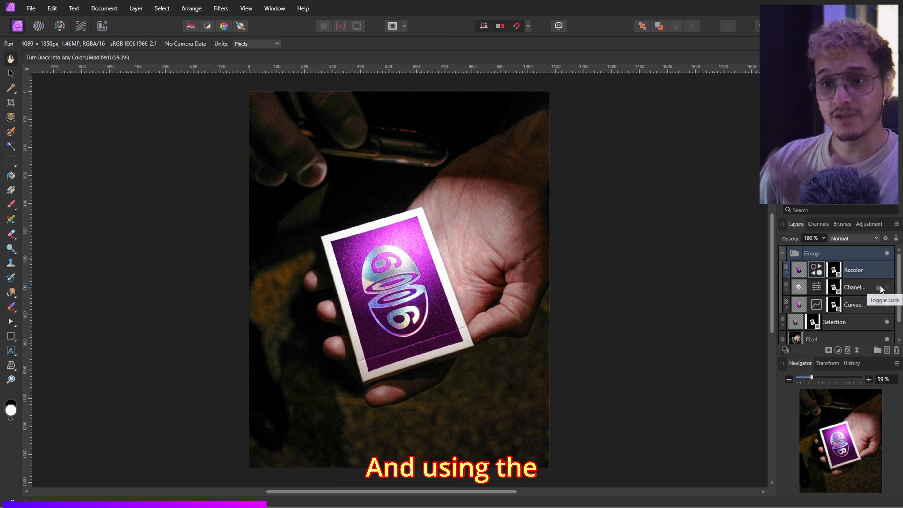
{"action": "left_click", "coordinate": [887, 305]}
{"action": "left_click", "coordinate": [782, 253]}
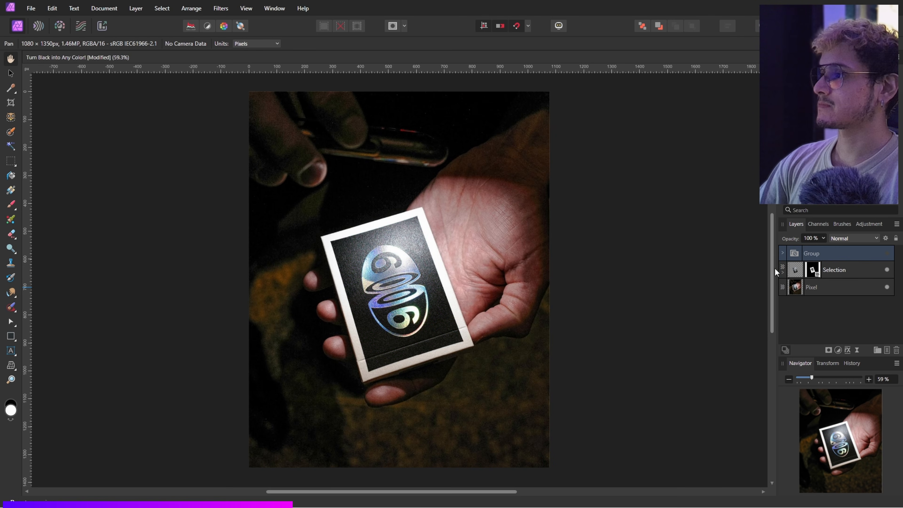
Load the Selection layer's outline as a pixel selection to inspect the black areas it covers, and deselect it
{"action": "left_click", "coordinate": [796, 270]}
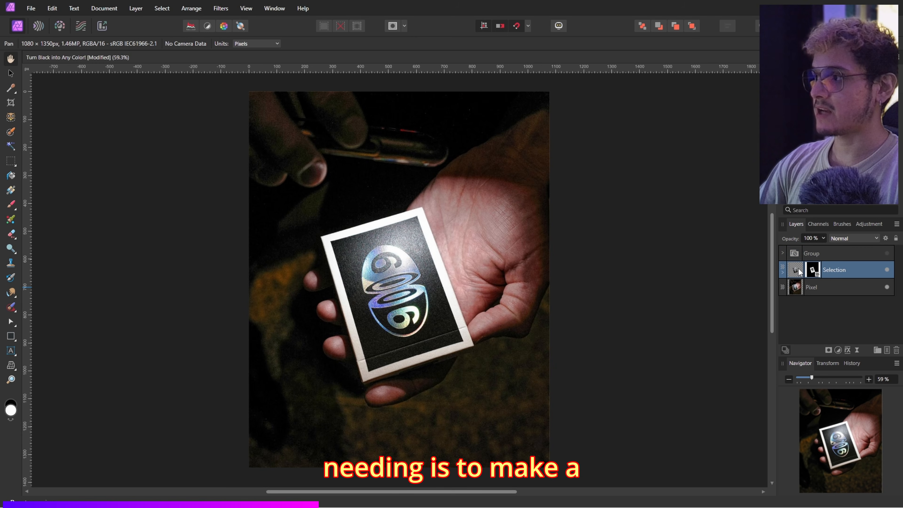
{"action": "left_click", "coordinate": [798, 272], "text": "ctrl"}
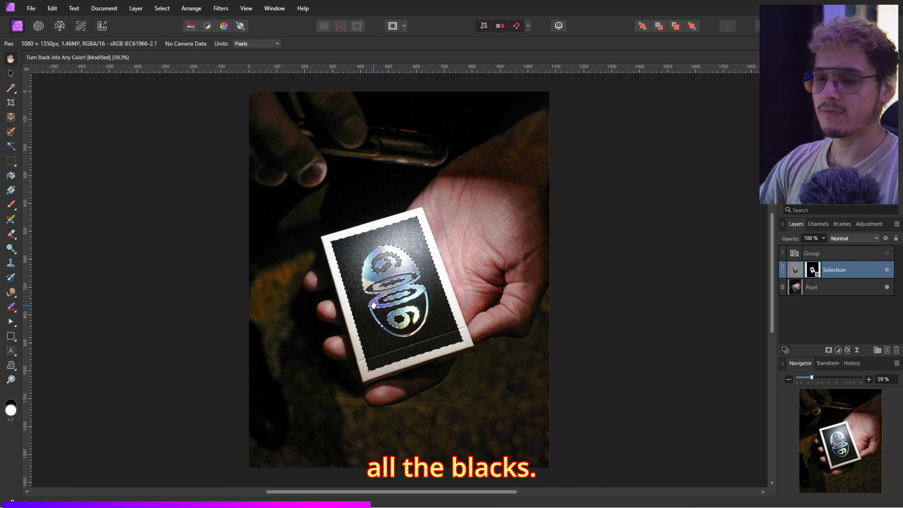
{"action": "key", "text": "ctrl+d"}
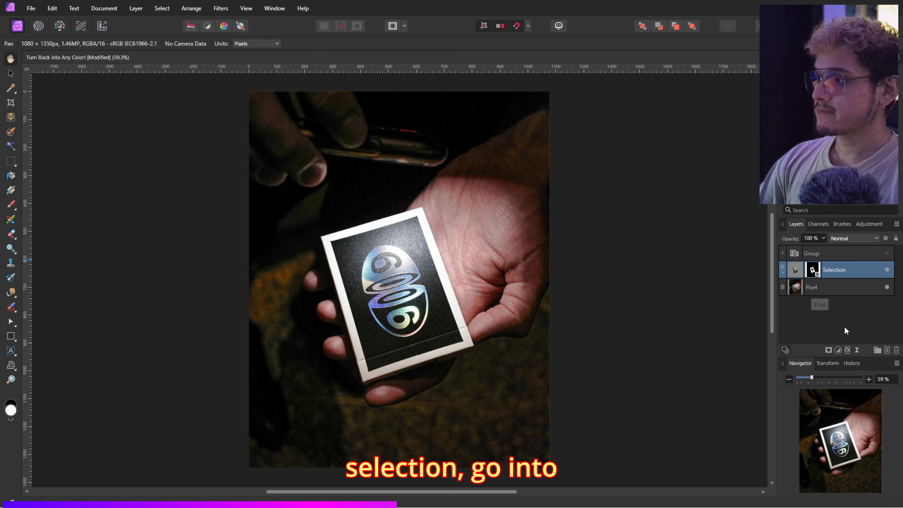
Add a Recolor adjustment to the Selection layer and set its hue to 273.6°
{"action": "left_click", "coordinate": [835, 351]}
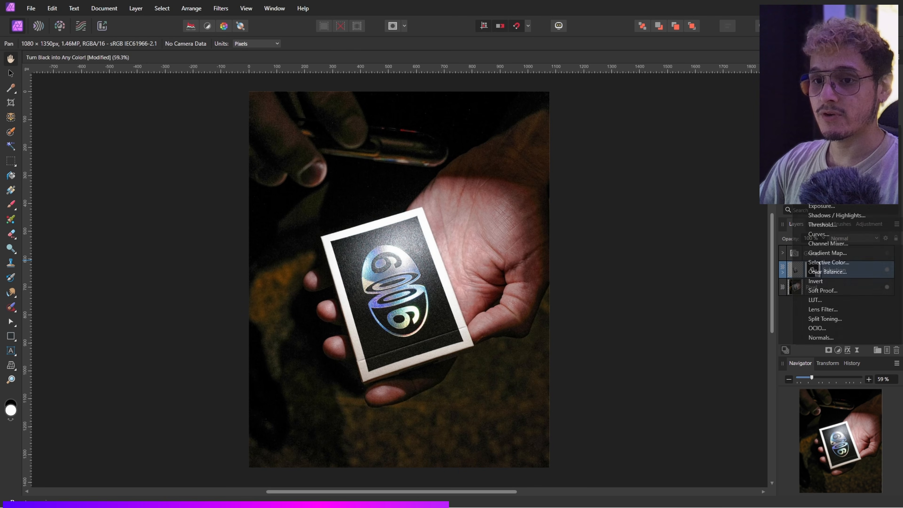
{"action": "left_click", "coordinate": [822, 159]}
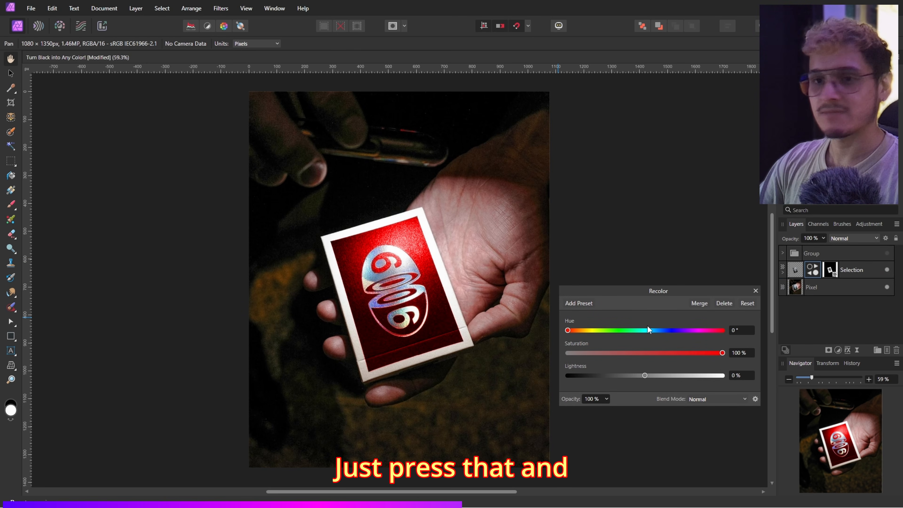
{"action": "left_click_drag", "start_coordinate": [572, 329], "coordinate": [685, 336]}
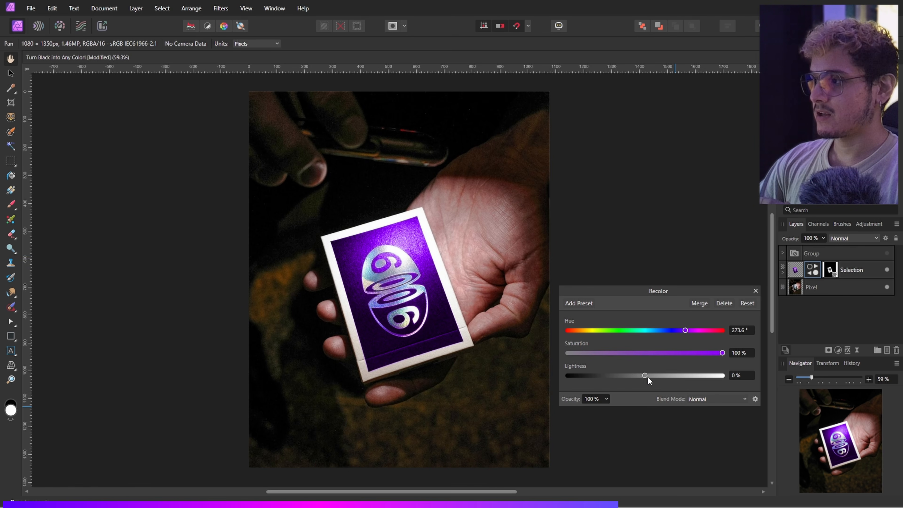
Set the Recolor adjustment's saturation to 0% and its lightness to 100% to turn the card box white
{"action": "left_click_drag", "start_coordinate": [646, 375], "coordinate": [678, 376]}
{"action": "left_click_drag", "start_coordinate": [721, 352], "coordinate": [540, 353]}
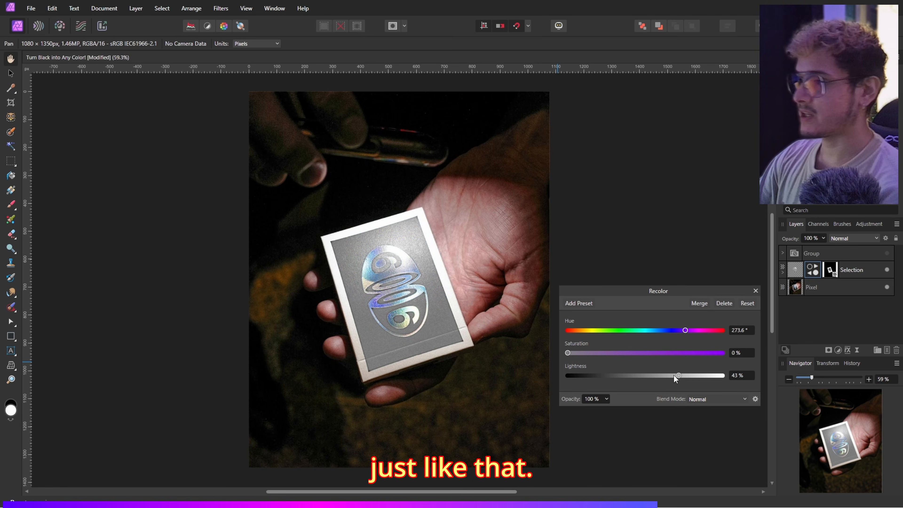
{"action": "double_click", "coordinate": [676, 376]}
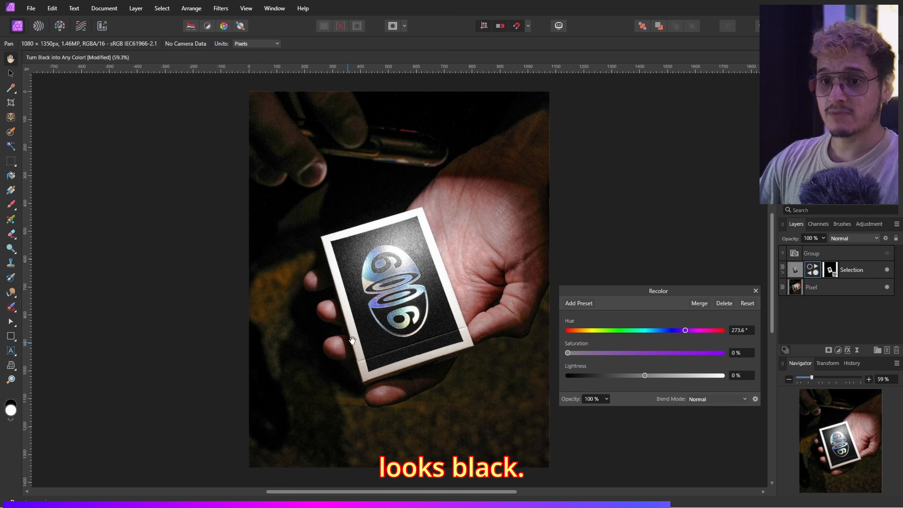
{"action": "left_click_drag", "start_coordinate": [645, 376], "coordinate": [722, 374]}
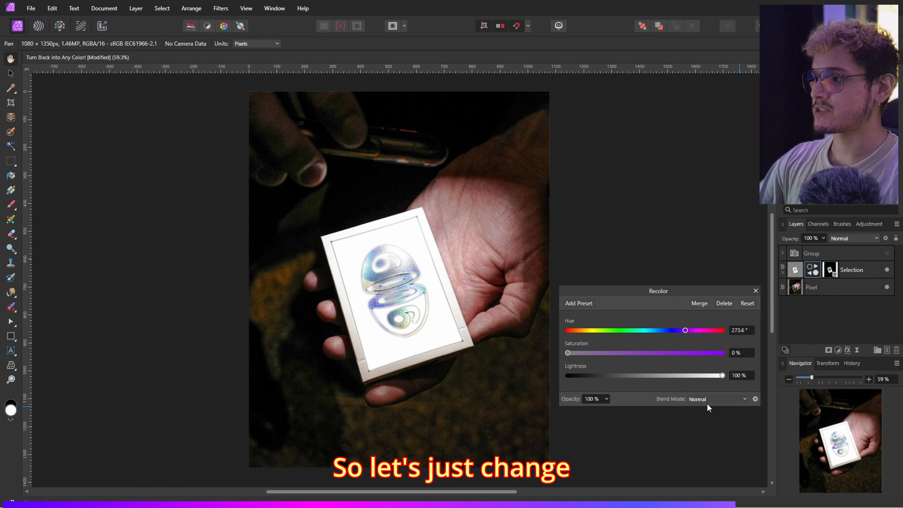
Set the Recolor adjustment's blend mode to Screen and lower its lightness to 79%
{"action": "left_click", "coordinate": [714, 399]}
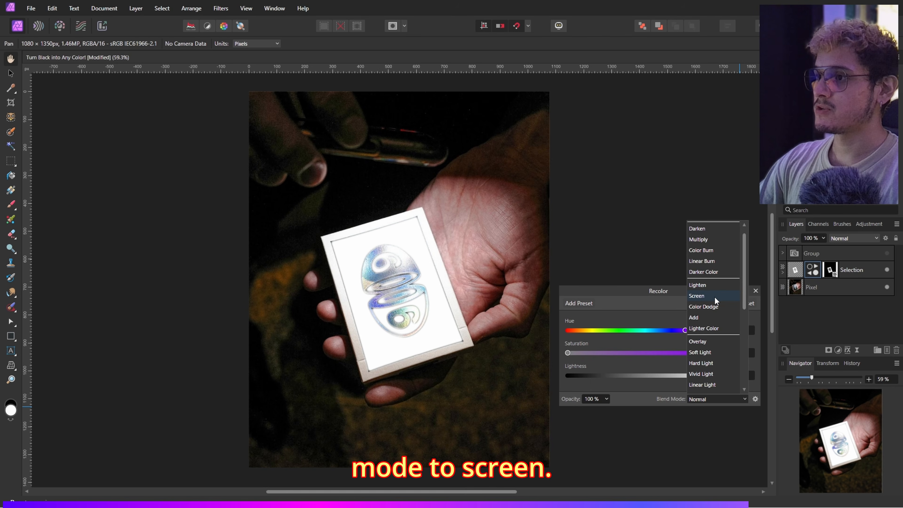
{"action": "left_click", "coordinate": [715, 296]}
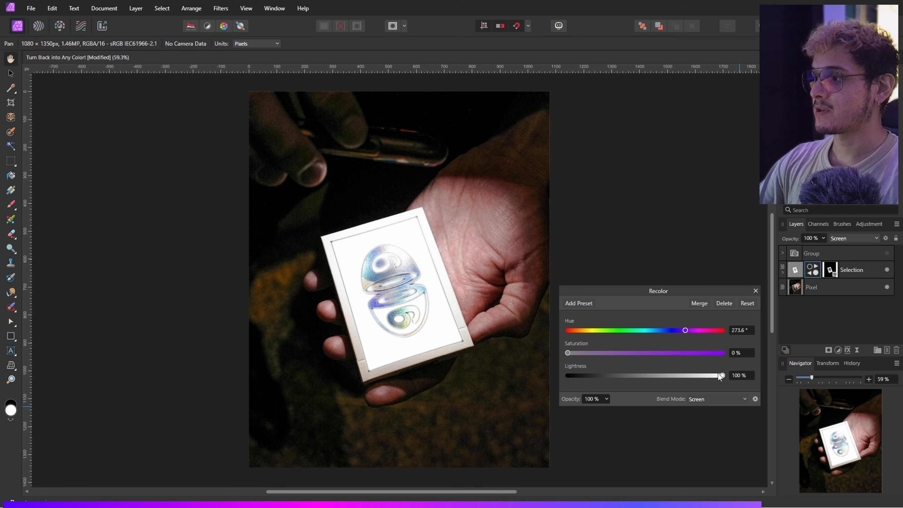
{"action": "left_click_drag", "start_coordinate": [721, 374], "coordinate": [685, 369]}
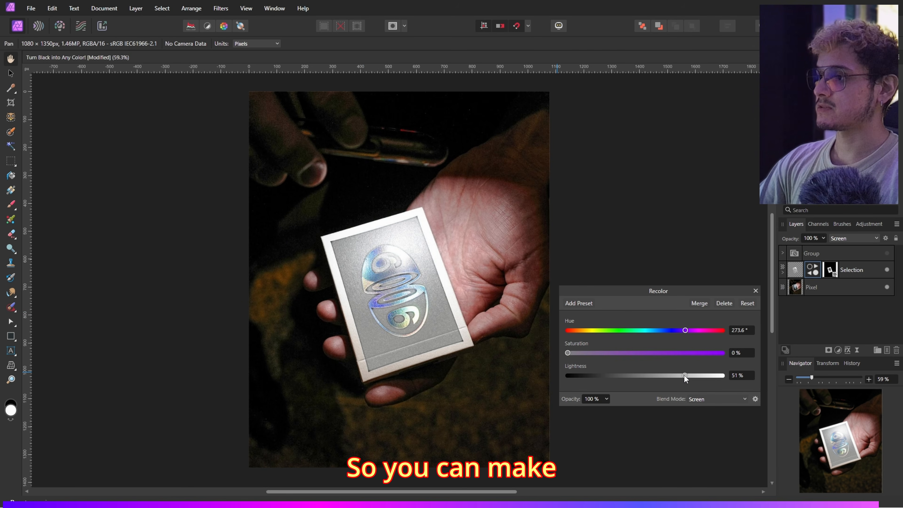
{"action": "left_click_drag", "start_coordinate": [687, 375], "coordinate": [706, 373]}
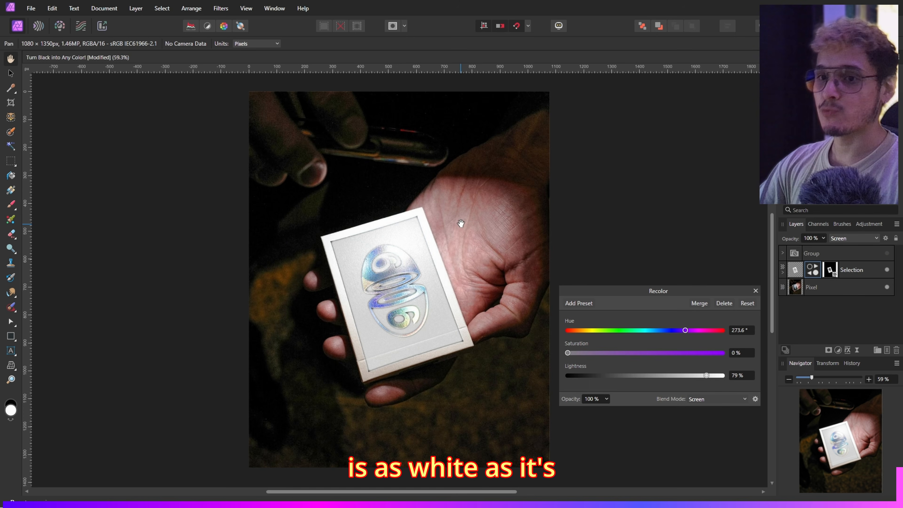
Switch the Recolor adjustment's blend mode to Glow and set its lightness to 82% for a metallic look
{"action": "left_click", "coordinate": [733, 398]}
{"action": "scroll", "coordinate": [720, 358], "scroll_direction": "down", "scroll_amount": 3}
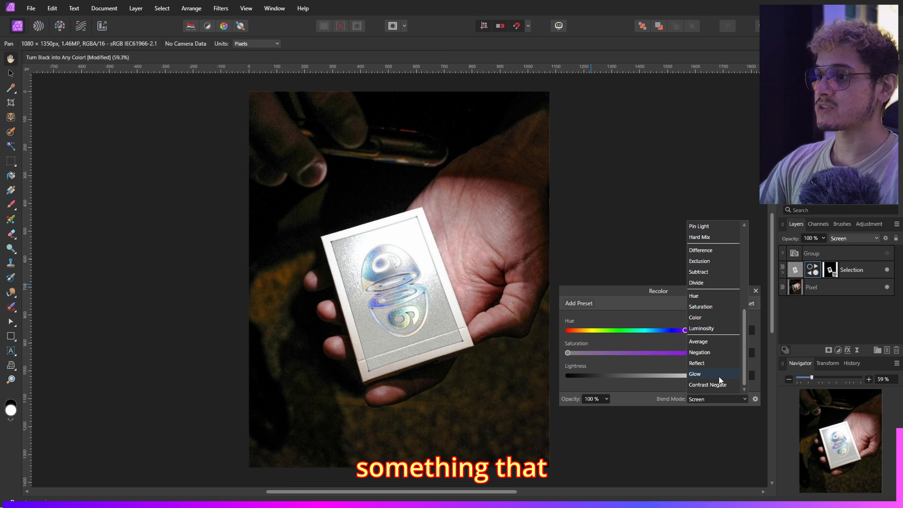
{"action": "left_click", "coordinate": [719, 377]}
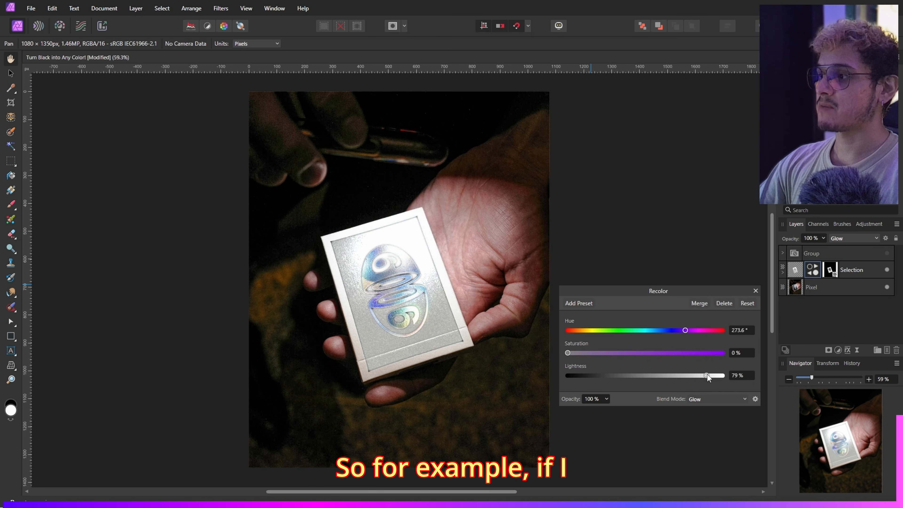
{"action": "mouse_move", "coordinate": [707, 374]}
{"action": "left_mouse_down"}
{"action": "mouse_move", "coordinate": [700, 376]}
{"action": "mouse_move", "coordinate": [719, 375]}
{"action": "mouse_move", "coordinate": [709, 374]}
{"action": "left_mouse_up"}
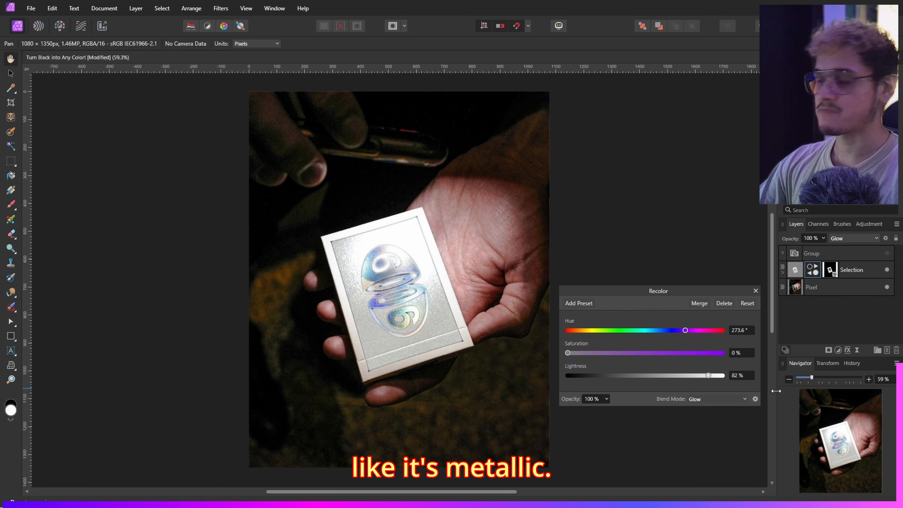
Change the Recolor adjustment's blend mode to Hard Light and set its lightness to 85%
{"action": "left_click", "coordinate": [740, 401]}
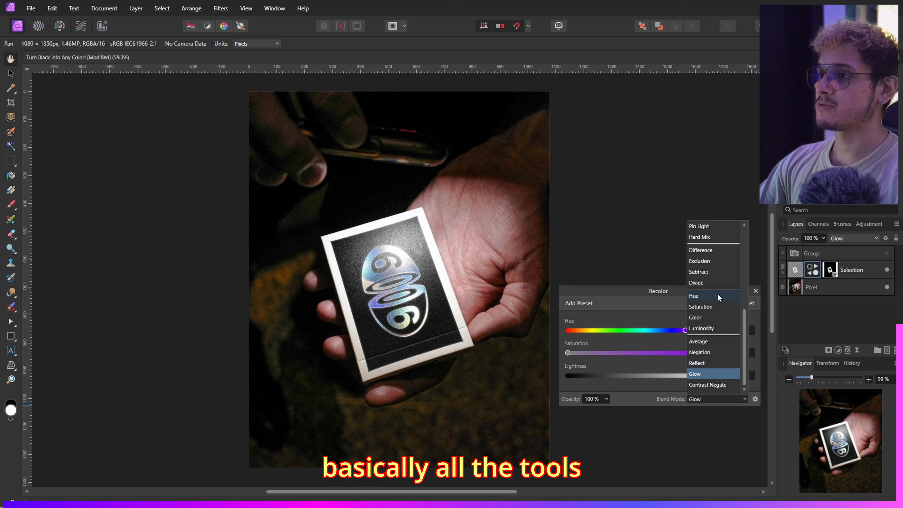
{"action": "scroll", "coordinate": [716, 284], "scroll_direction": "up", "scroll_amount": 2}
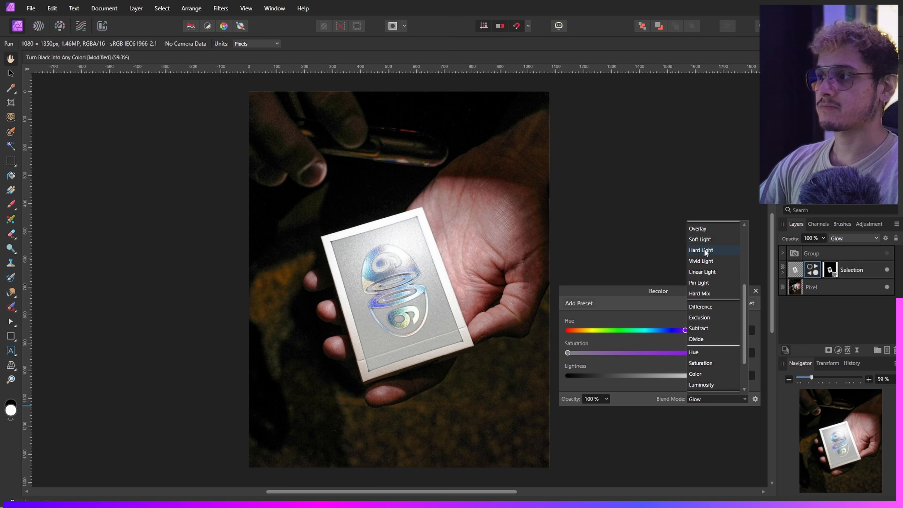
{"action": "scroll", "coordinate": [710, 262], "scroll_direction": "up", "scroll_amount": 3}
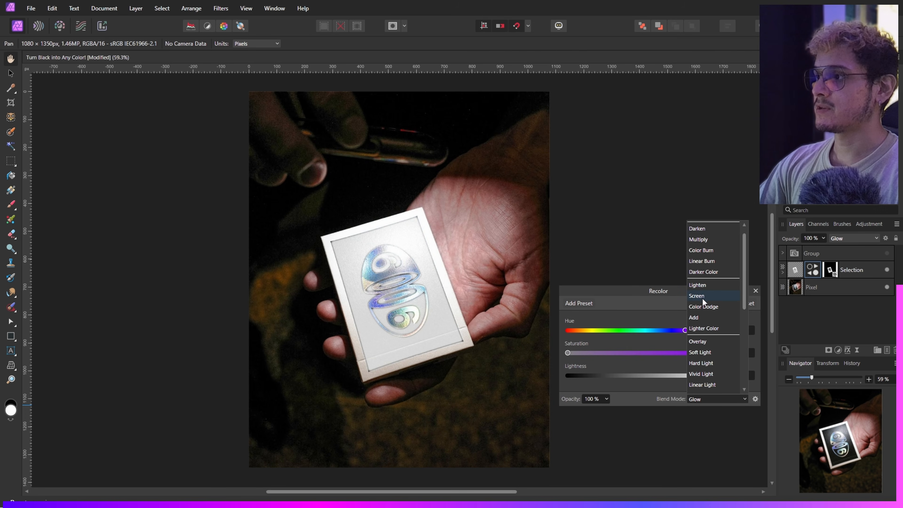
{"action": "left_click", "coordinate": [717, 362]}
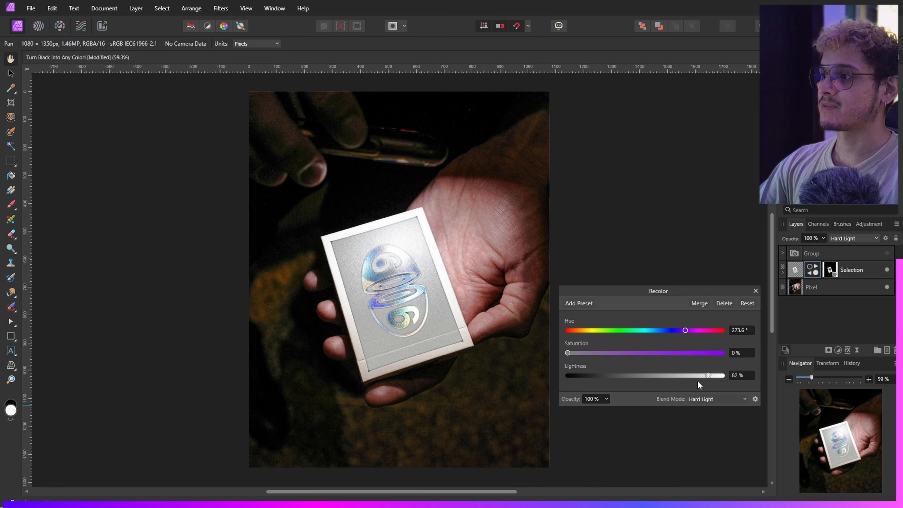
{"action": "mouse_move", "coordinate": [711, 374]}
{"action": "left_mouse_down"}
{"action": "mouse_move", "coordinate": [720, 375]}
{"action": "mouse_move", "coordinate": [703, 376]}
{"action": "mouse_move", "coordinate": [711, 374]}
{"action": "left_mouse_up"}
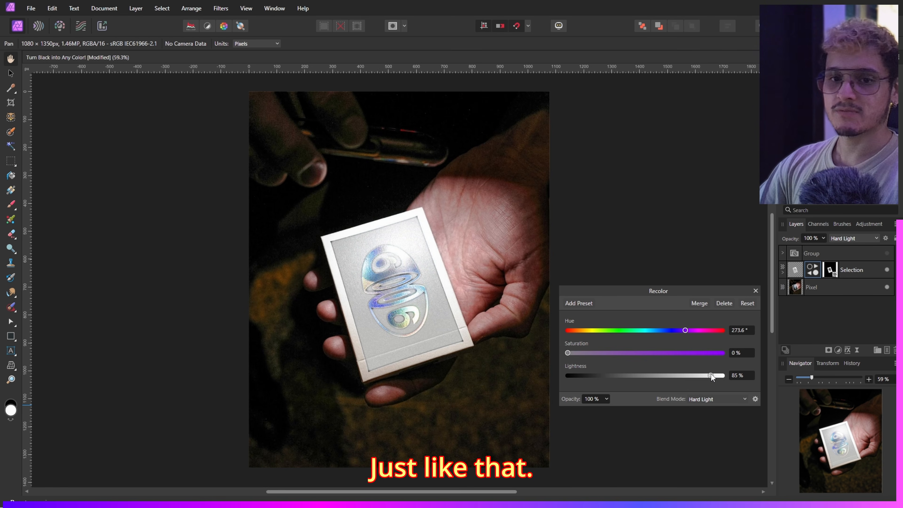
{"action": "left_click", "coordinate": [756, 290]}
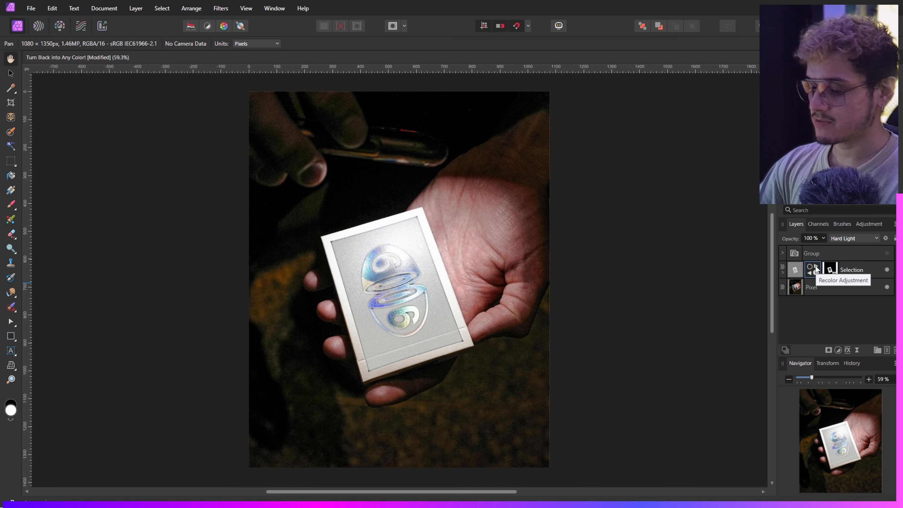
Duplicate the Selection layer and delete the Recolor adjustment from the copy
{"action": "key", "text": "ctrl+j"}
{"action": "key", "text": "ctrl+z"}
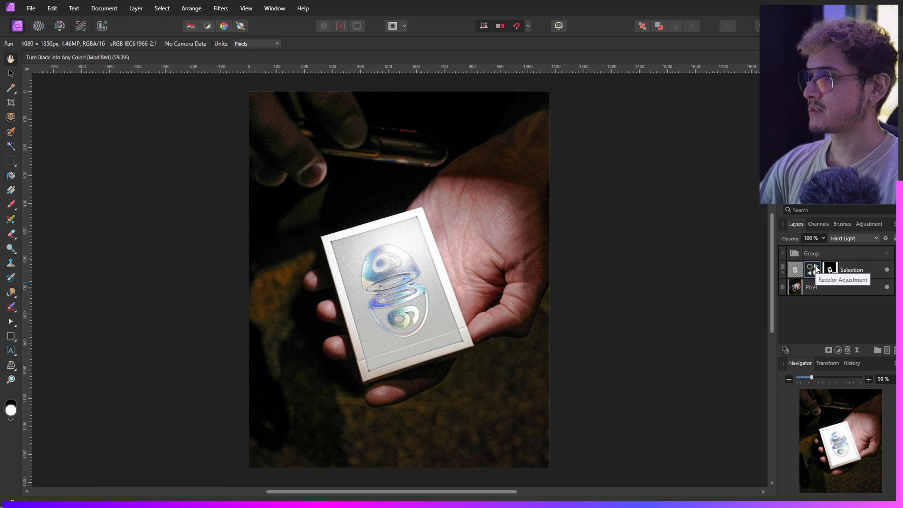
{"action": "left_click", "coordinate": [799, 268]}
{"action": "key", "text": "ctrl+j"}
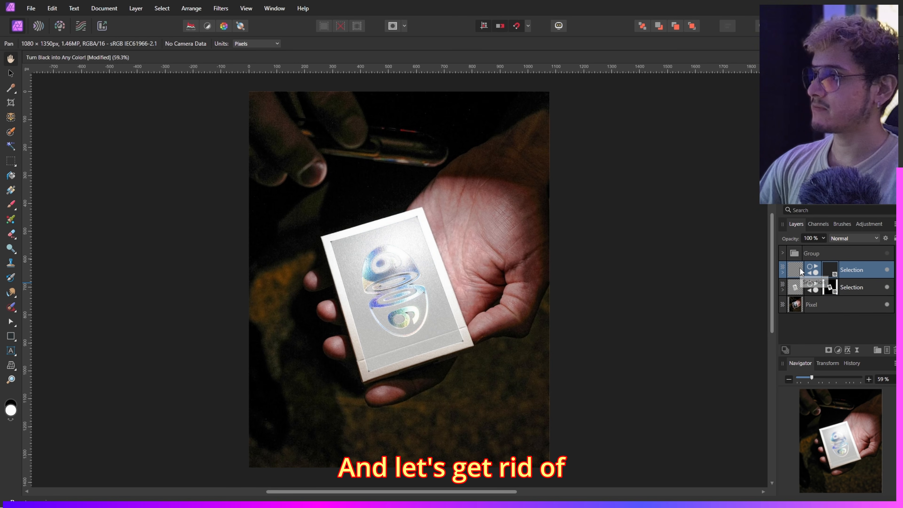
{"action": "left_click", "coordinate": [817, 269]}
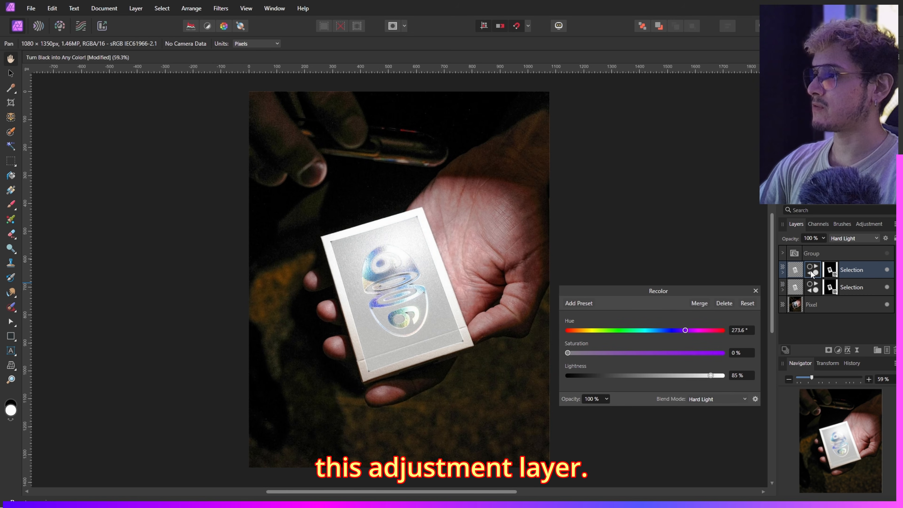
{"action": "left_click", "coordinate": [724, 303]}
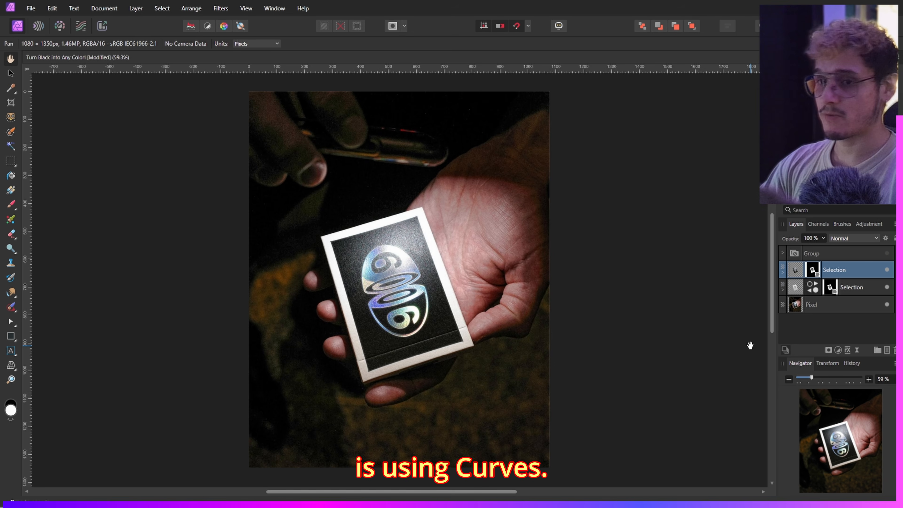
Add a Curves adjustment to the copied Selection layer
{"action": "left_click", "coordinate": [836, 349]}
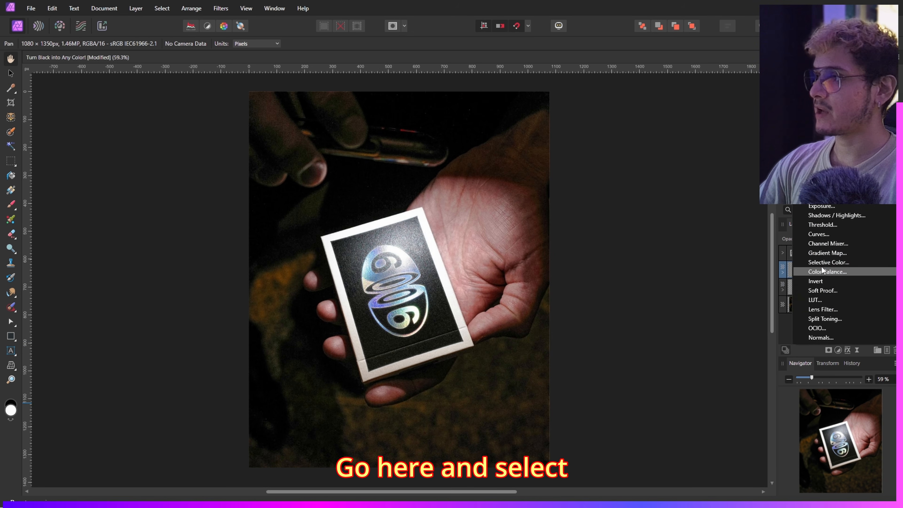
{"action": "left_click", "coordinate": [842, 234]}
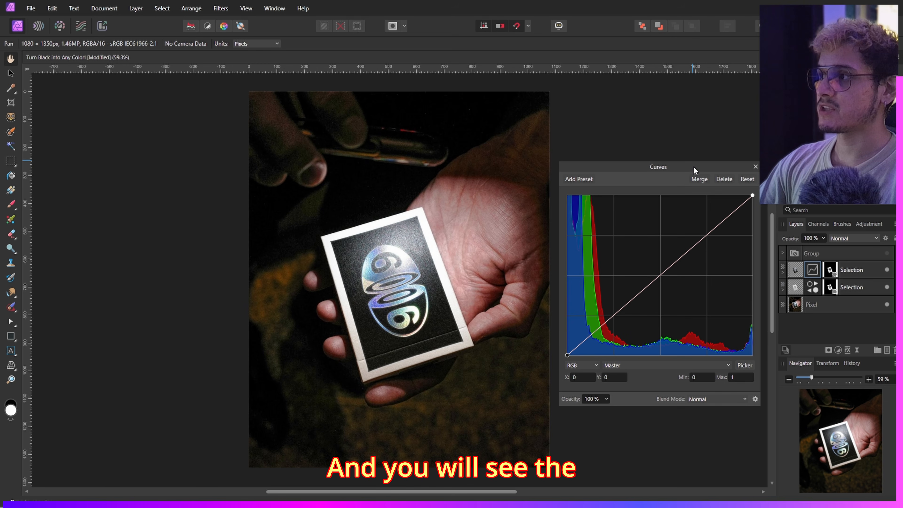
{"action": "mouse_move", "coordinate": [695, 170]}
{"action": "left_mouse_down"}
{"action": "mouse_move", "coordinate": [683, 168]}
{"action": "mouse_move", "coordinate": [694, 173]}
{"action": "left_mouse_up"}
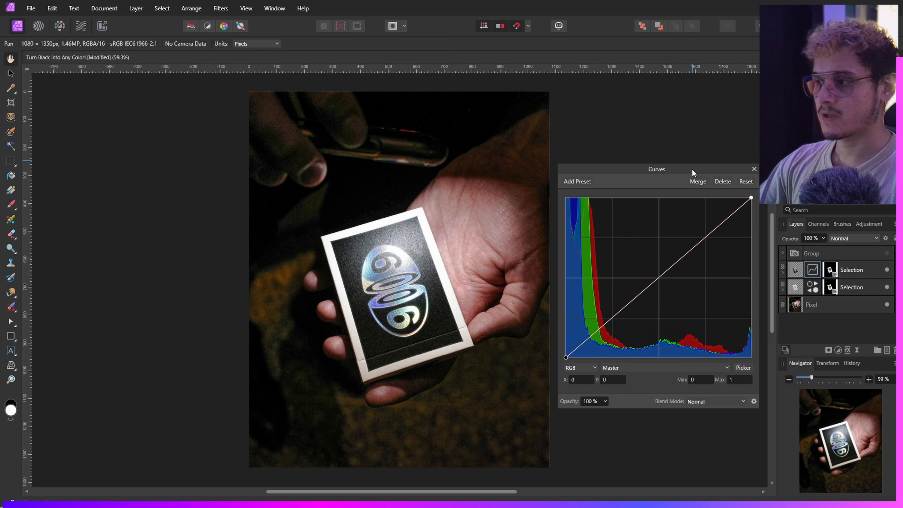
Raise the middle of the Red curve to about X 0.346, Y 0.667
{"action": "left_click", "coordinate": [665, 367]}
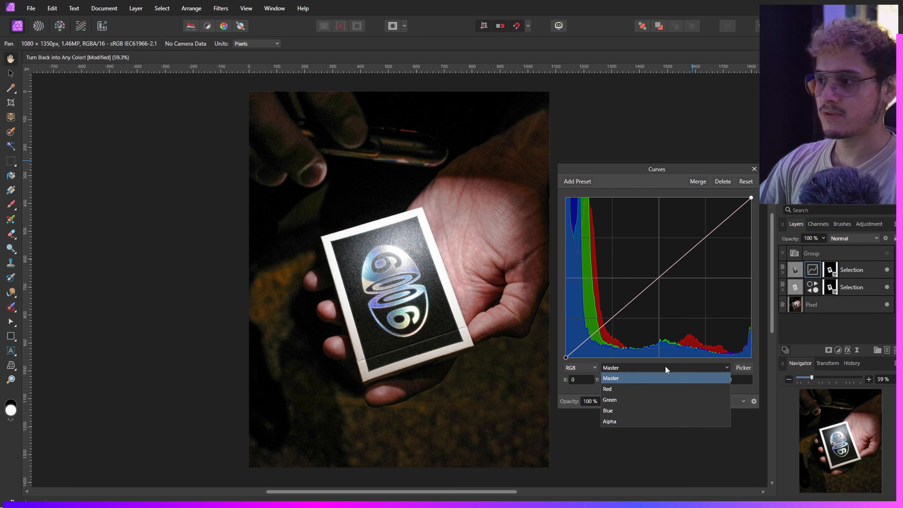
{"action": "left_click", "coordinate": [643, 390]}
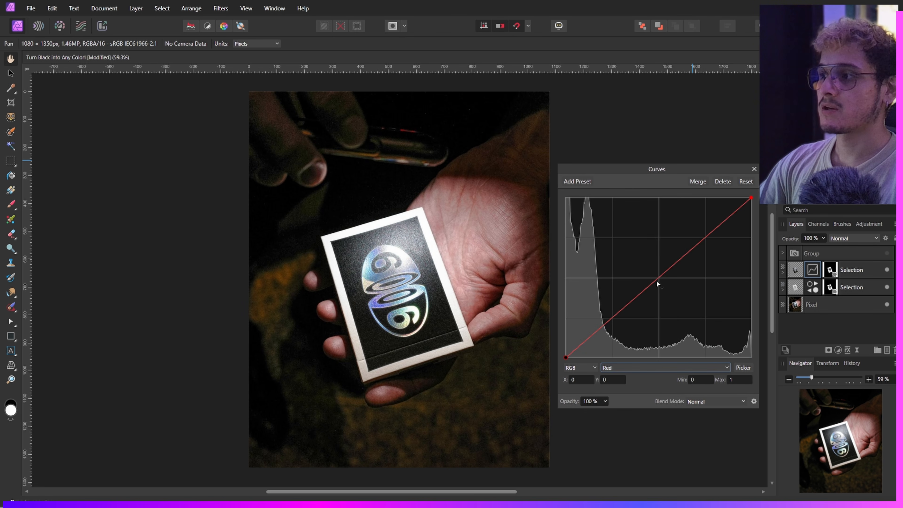
{"action": "left_click_drag", "start_coordinate": [658, 281], "coordinate": [635, 256]}
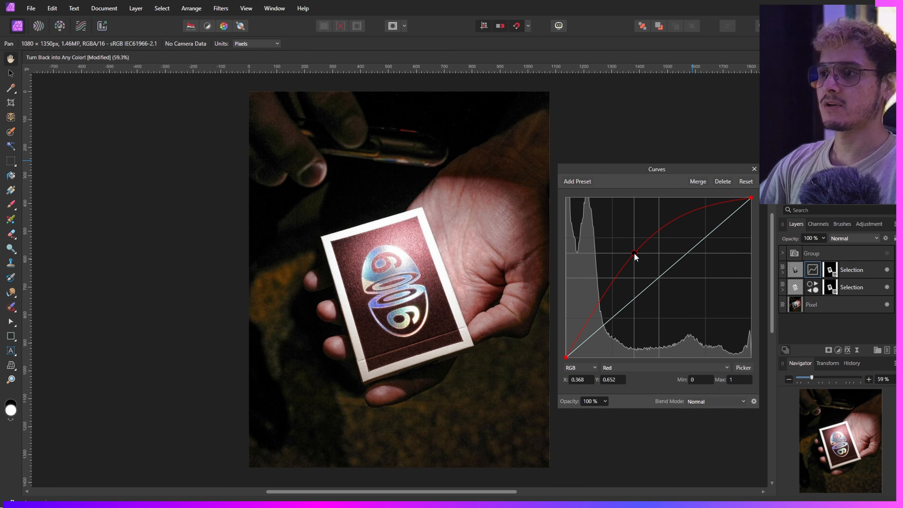
{"action": "left_click_drag", "start_coordinate": [635, 257], "coordinate": [629, 249]}
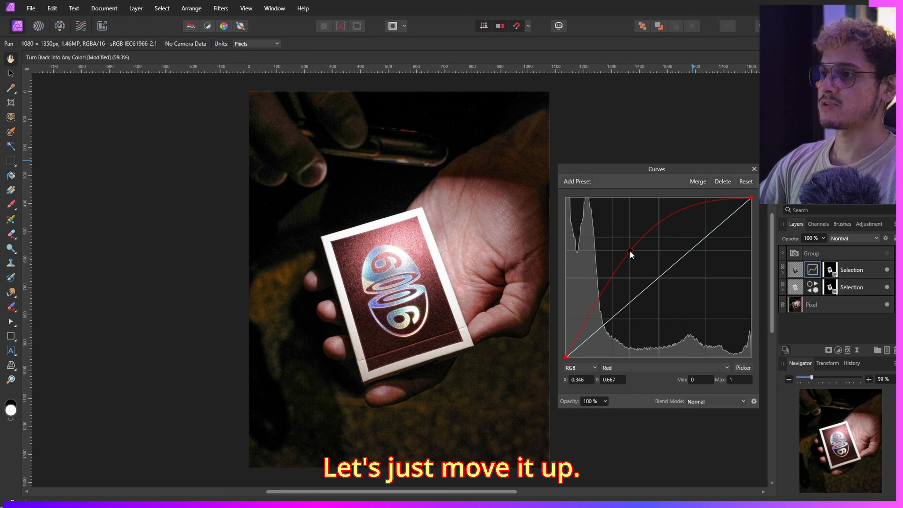
Try lowering the Green curve, and settle its point above the diagonal at about X 0.396, Y 0.588
{"action": "left_click", "coordinate": [670, 366]}
{"action": "left_click", "coordinate": [650, 404]}
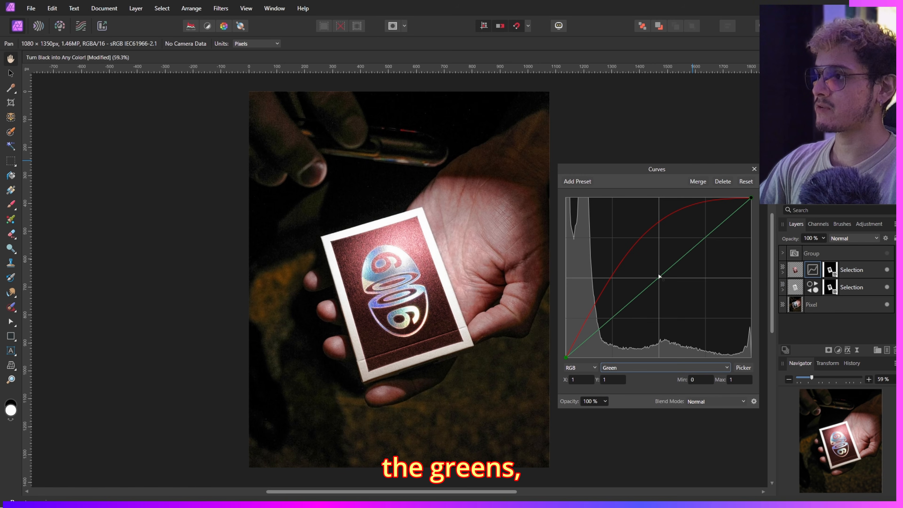
{"action": "left_click_drag", "start_coordinate": [660, 277], "coordinate": [697, 315]}
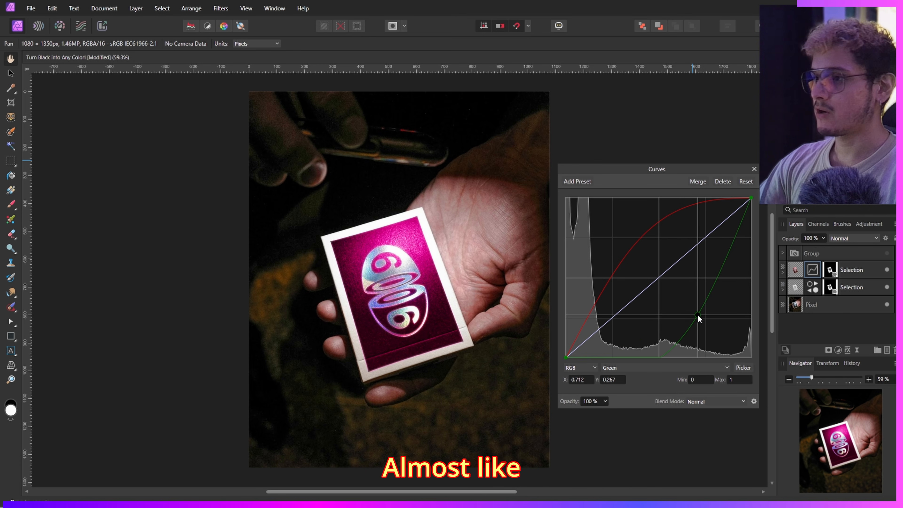
{"action": "left_click_drag", "start_coordinate": [698, 315], "coordinate": [637, 263]}
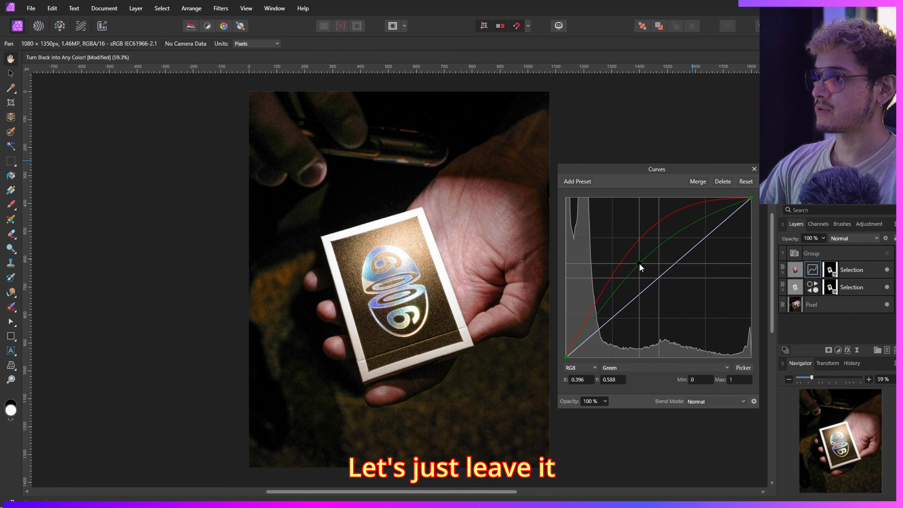
Add a point to the Blue curve and raise it steeply at about X 0.219 for a purple tone
{"action": "left_click", "coordinate": [680, 367]}
{"action": "left_click", "coordinate": [660, 413]}
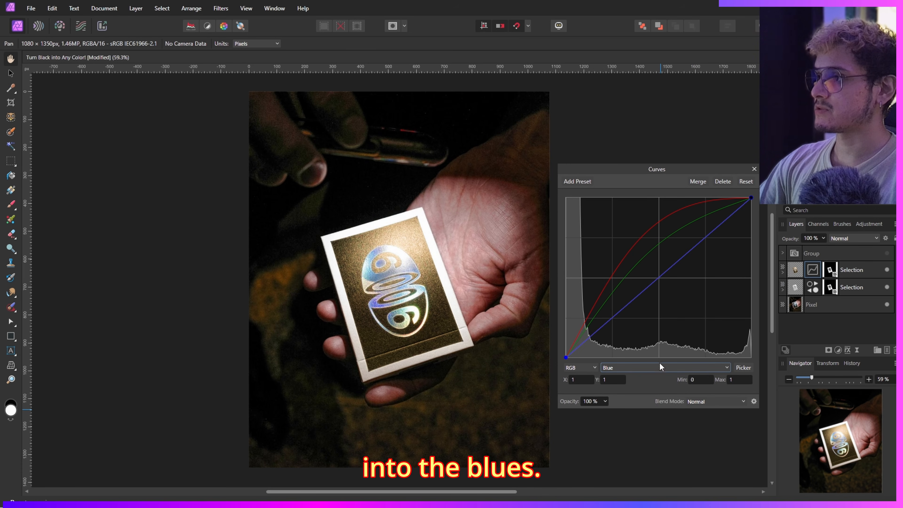
{"action": "left_click", "coordinate": [661, 277]}
{"action": "left_click_drag", "start_coordinate": [661, 277], "coordinate": [607, 225]}
Refine the purple by moving the Red curve point to about X 0.315, Y 0.655 and slightly lowering the Green curve
{"action": "left_click", "coordinate": [671, 368]}
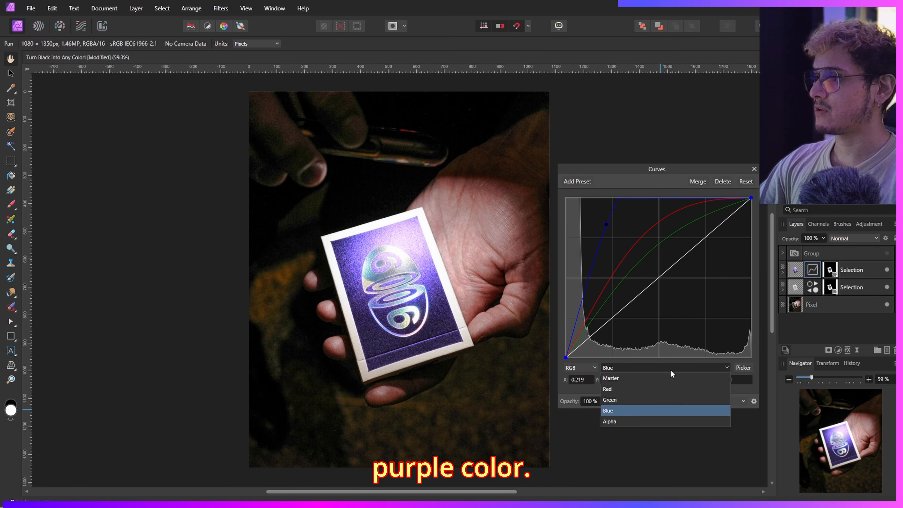
{"action": "left_click", "coordinate": [665, 388]}
{"action": "mouse_move", "coordinate": [632, 252]}
{"action": "left_mouse_down"}
{"action": "mouse_move", "coordinate": [619, 239]}
{"action": "mouse_move", "coordinate": [624, 261]}
{"action": "mouse_move", "coordinate": [624, 252]}
{"action": "left_mouse_up"}
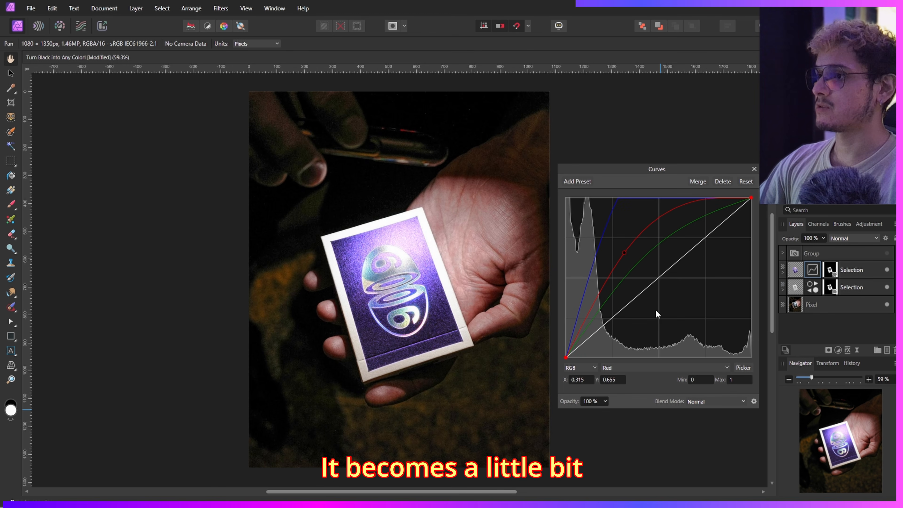
{"action": "left_click", "coordinate": [674, 367]}
{"action": "left_click", "coordinate": [657, 400]}
{"action": "left_click", "coordinate": [754, 169]}
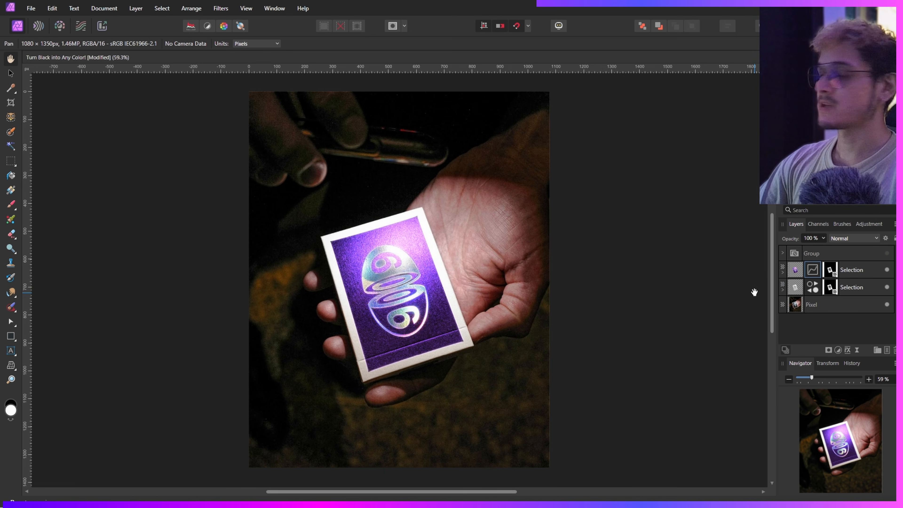
Reset the Curves adjustment on the box and switch its colour mode to Gray
{"action": "double_click", "coordinate": [807, 269]}
{"action": "left_click", "coordinate": [742, 184]}
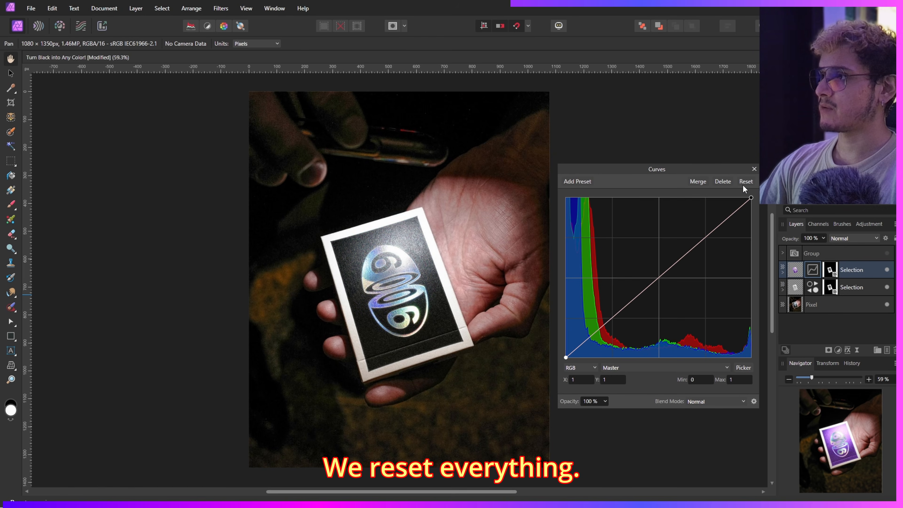
{"action": "left_click", "coordinate": [587, 367]}
{"action": "left_click", "coordinate": [582, 387]}
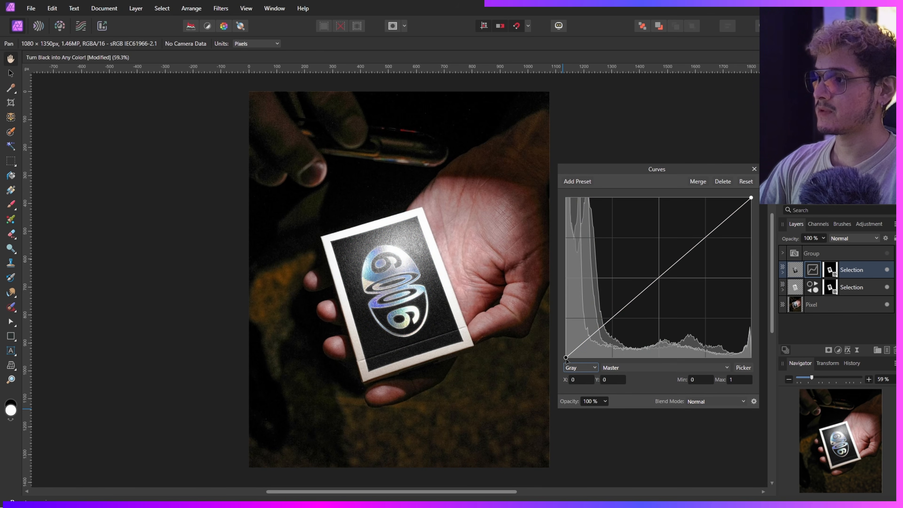
Try raising the Gray curve's black point to about Y 0.493 and pulling in its white point, and reset the curve
{"action": "left_click_drag", "start_coordinate": [566, 357], "coordinate": [535, 278]}
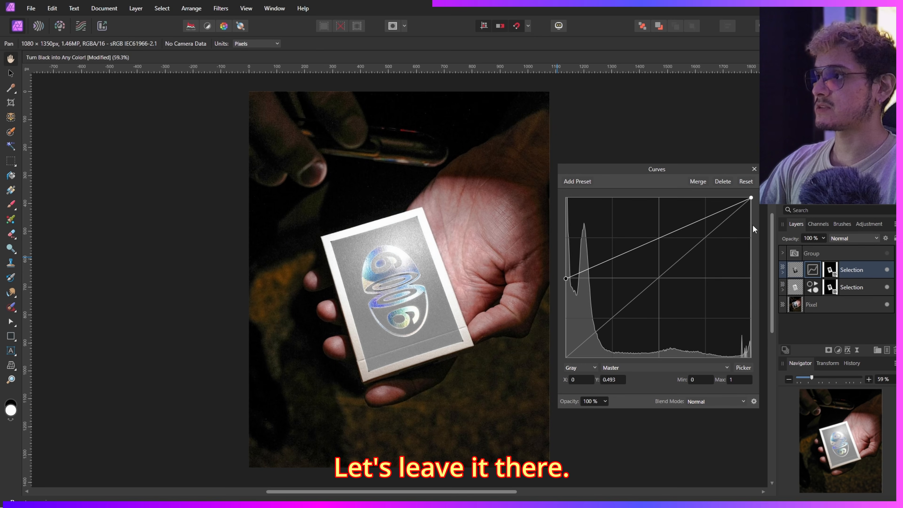
{"action": "mouse_move", "coordinate": [751, 198]}
{"action": "left_mouse_down"}
{"action": "mouse_move", "coordinate": [750, 246]}
{"action": "mouse_move", "coordinate": [747, 198]}
{"action": "mouse_move", "coordinate": [736, 198]}
{"action": "left_mouse_up"}
{"action": "left_click", "coordinate": [746, 181]}
Raise the Gray curve's black point to about Y 0.682 and place a midpoint at about X 0.473, Y 0.761
{"action": "left_click_drag", "start_coordinate": [566, 357], "coordinate": [566, 260]}
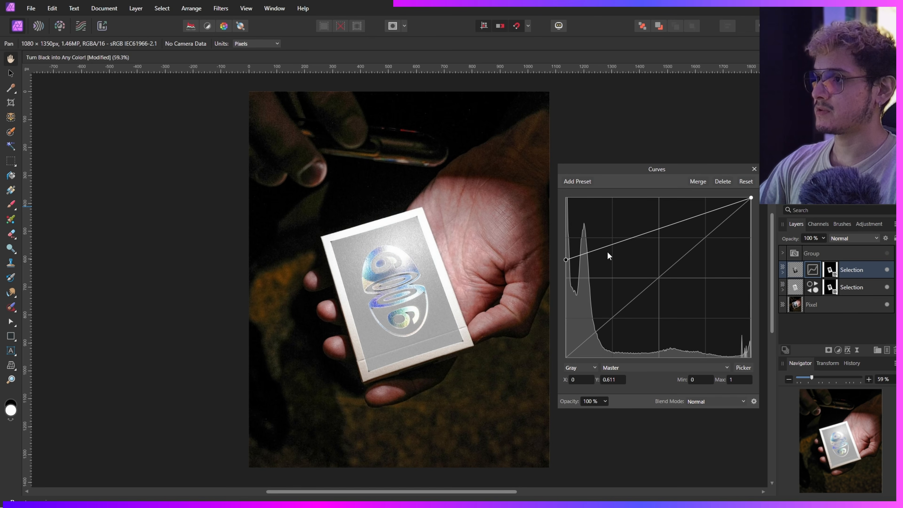
{"action": "left_click_drag", "start_coordinate": [658, 230], "coordinate": [660, 251]}
{"action": "left_click_drag", "start_coordinate": [566, 260], "coordinate": [566, 279]}
{"action": "left_click_drag", "start_coordinate": [661, 251], "coordinate": [653, 236]}
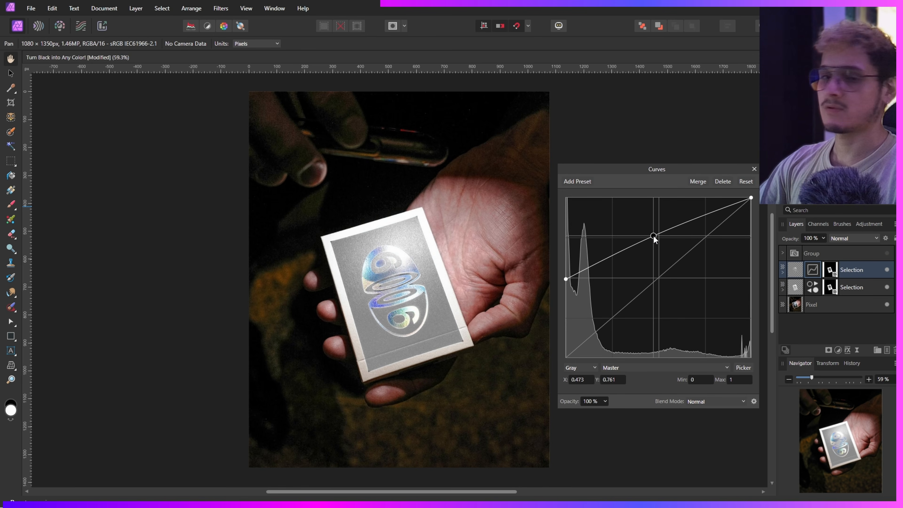
{"action": "left_click_drag", "start_coordinate": [566, 279], "coordinate": [545, 247]}
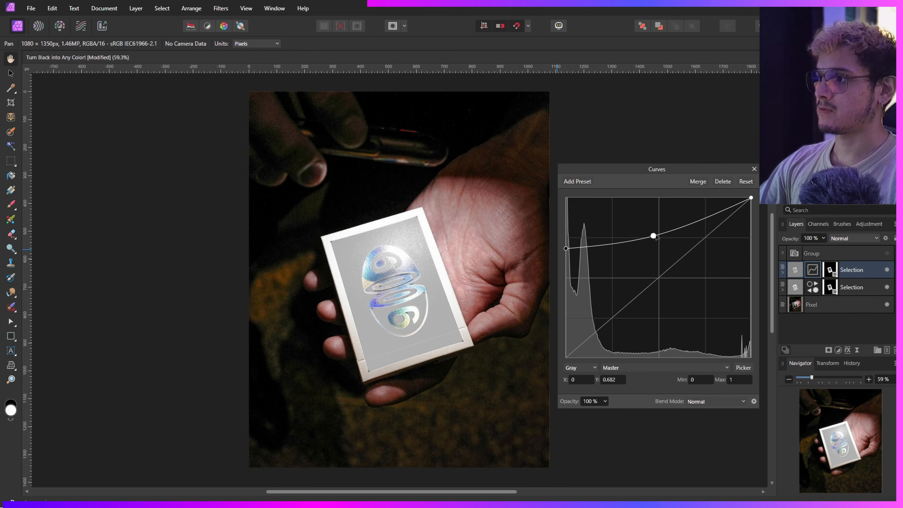
Lower the Gray curve's midpoint, lift its black point further, and add a dip at about X 0.247, Y 0.496
{"action": "left_click_drag", "start_coordinate": [653, 236], "coordinate": [662, 251]}
{"action": "mouse_move", "coordinate": [751, 198]}
{"action": "left_mouse_down"}
{"action": "mouse_move", "coordinate": [751, 213]}
{"action": "mouse_move", "coordinate": [746, 198]}
{"action": "left_mouse_up"}
{"action": "mouse_move", "coordinate": [566, 249]}
{"action": "left_mouse_down"}
{"action": "mouse_move", "coordinate": [560, 254]}
{"action": "mouse_move", "coordinate": [562, 235]}
{"action": "left_mouse_up"}
{"action": "left_click_drag", "start_coordinate": [609, 250], "coordinate": [612, 278]}
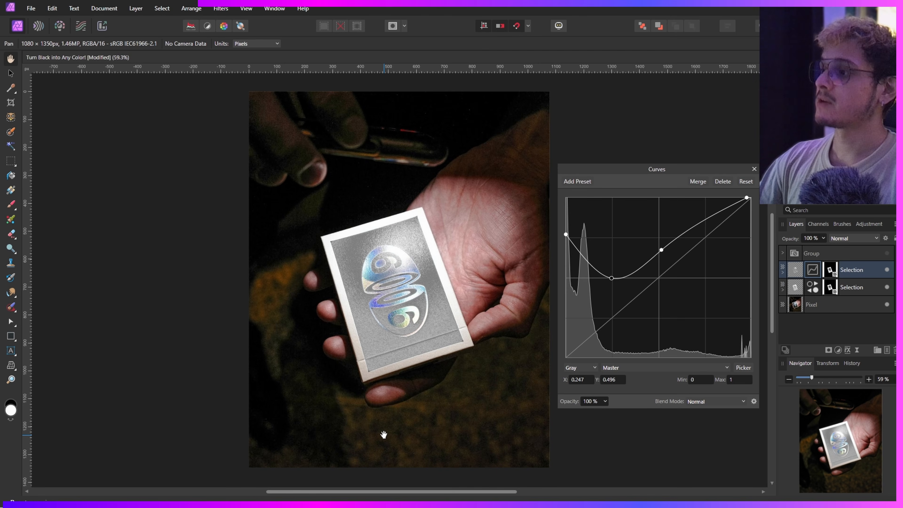
{"action": "left_click", "coordinate": [754, 169]}
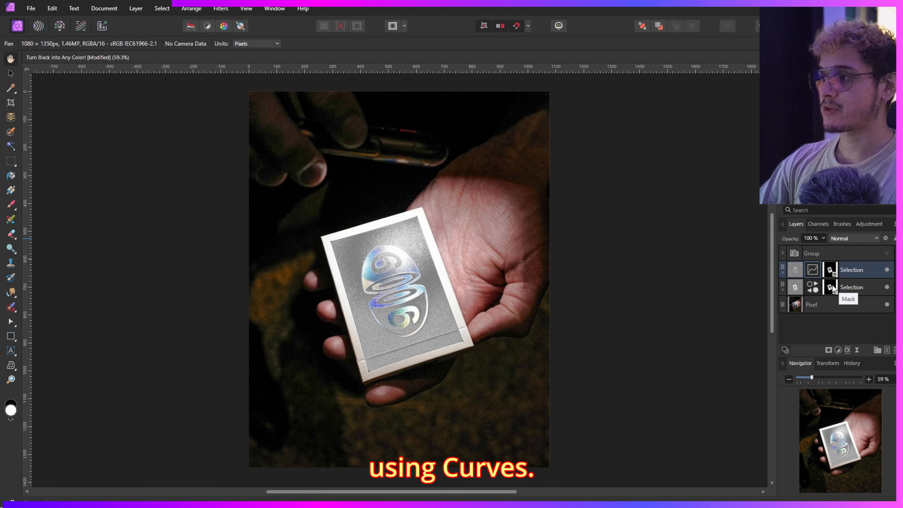
Undo the Gray curve changes and restore the purple RGB Curves version
{"action": "key", "text": "ctrl+z"}
{"action": "key", "text": "ctrl+shift+z"}
{"action": "key", "text": "ctrl+z"}
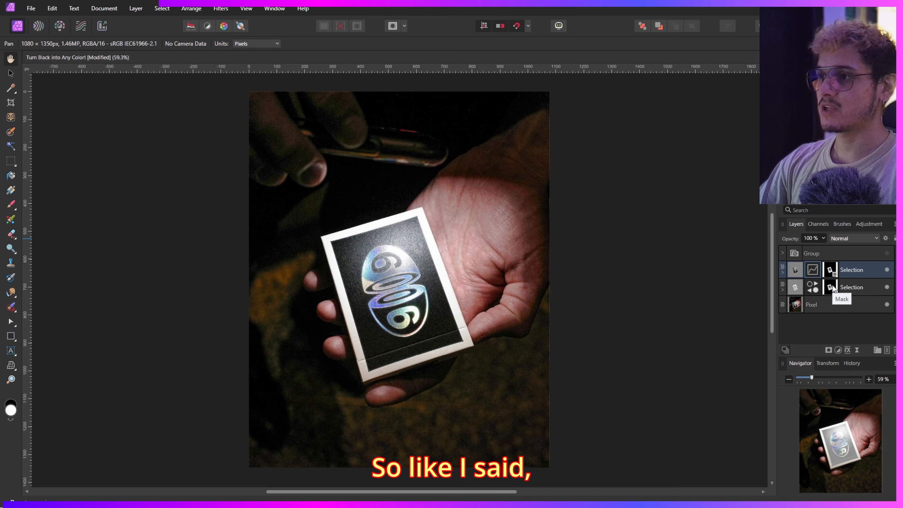
{"action": "key", "text": "ctrl+shift+z"}
{"action": "key", "text": "ctrl+z"}
{"action": "key", "text": "ctrl+shift+z"}
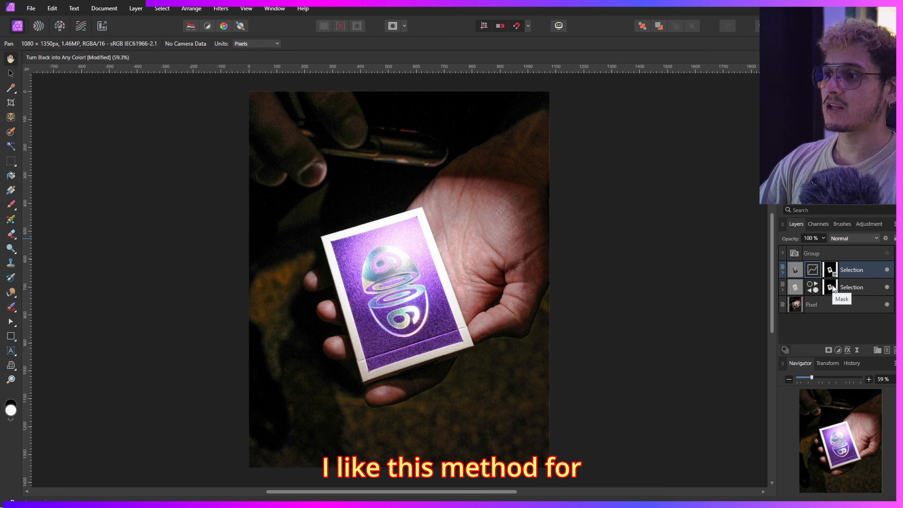
Review the Curves settings and compare the box with the Curves Selection layer hidden and shown
{"action": "double_click", "coordinate": [815, 267]}
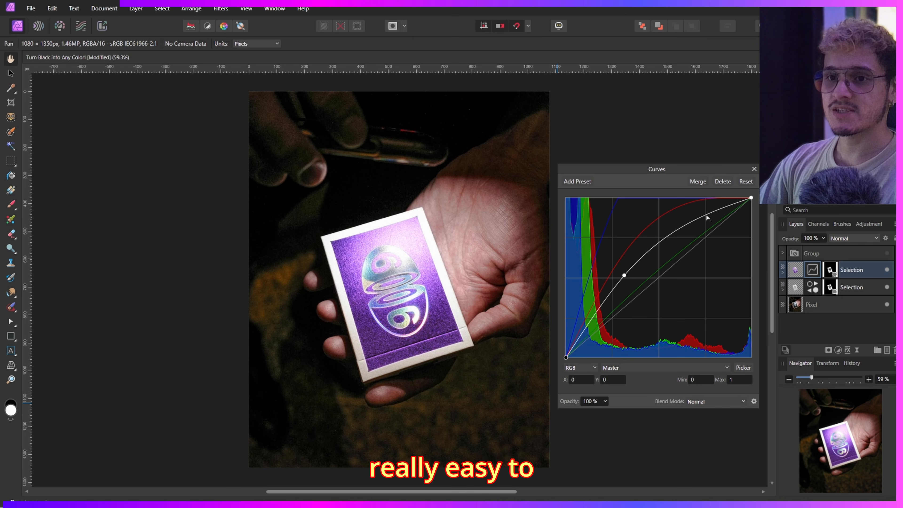
{"action": "left_click", "coordinate": [755, 170]}
{"action": "left_click", "coordinate": [890, 270]}
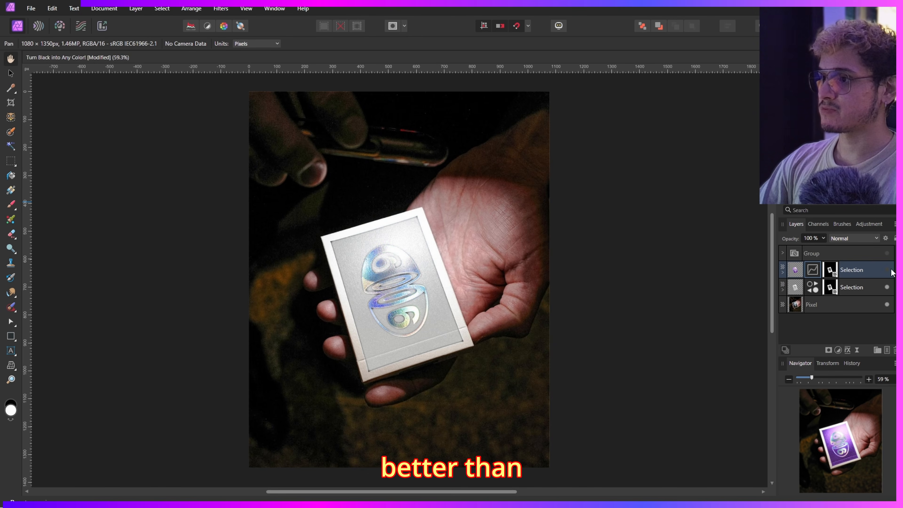
{"action": "left_click", "coordinate": [889, 271]}
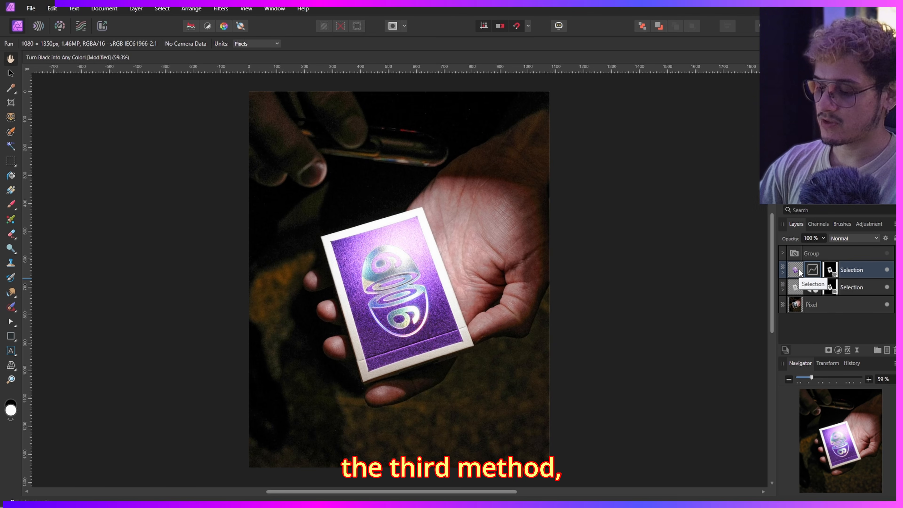
Duplicate the Curves Selection layer and delete the Curves adjustment from the copy
{"action": "key", "text": "ctrl+j"}
{"action": "key", "text": "ctrl+z"}
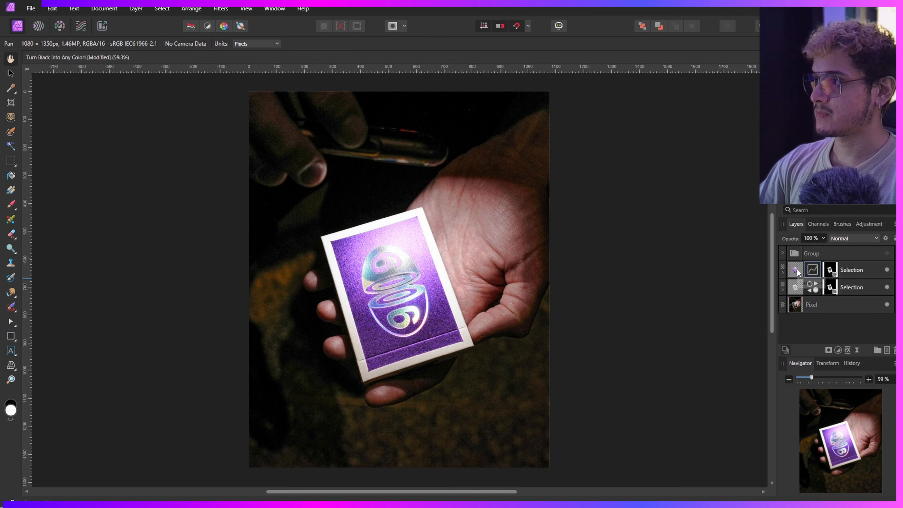
{"action": "left_click", "coordinate": [797, 272]}
{"action": "key", "text": "ctrl+j"}
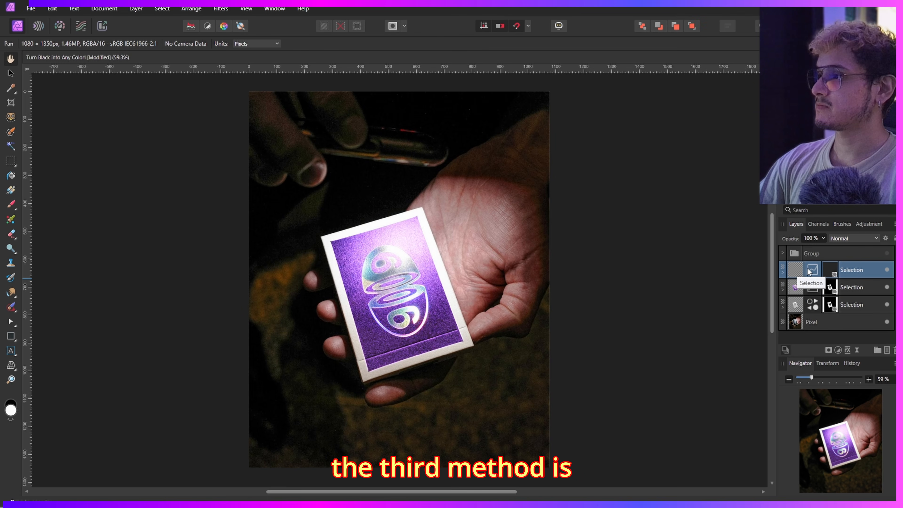
{"action": "double_click", "coordinate": [808, 268]}
{"action": "left_click", "coordinate": [723, 182]}
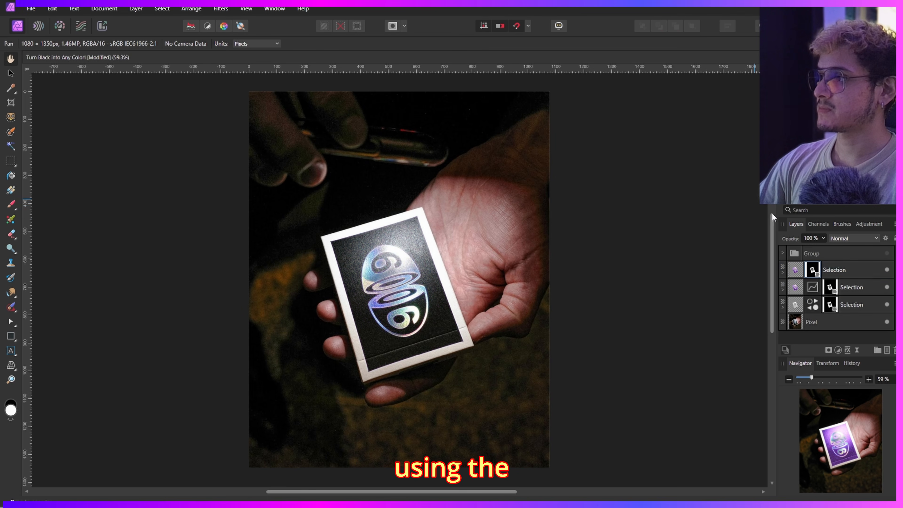
Add a Channel Mixer adjustment and set the Red output channel's Green to 72% and Blue to 29%
{"action": "left_click", "coordinate": [837, 349]}
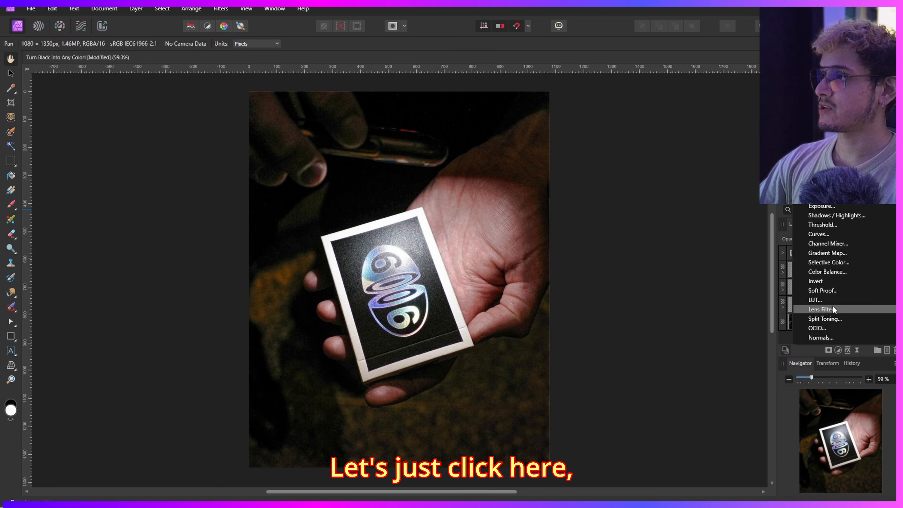
{"action": "left_click", "coordinate": [827, 245]}
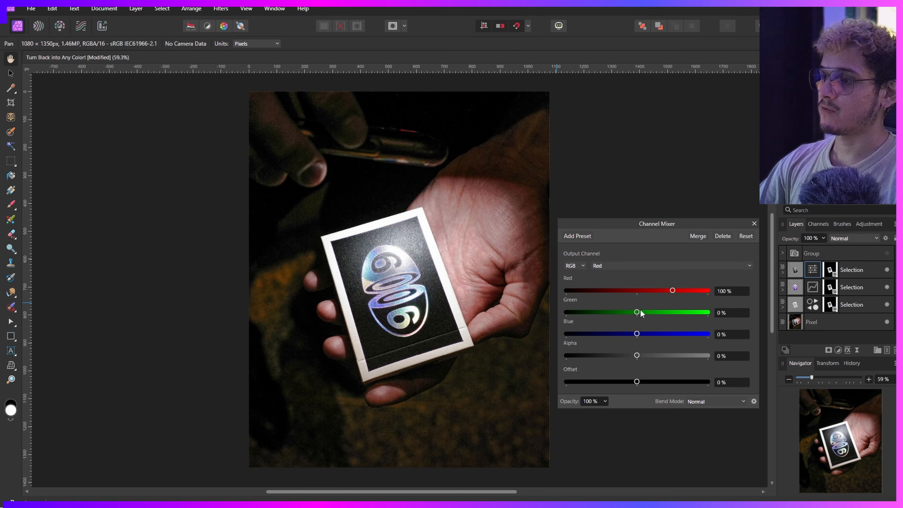
{"action": "left_click_drag", "start_coordinate": [639, 311], "coordinate": [648, 336]}
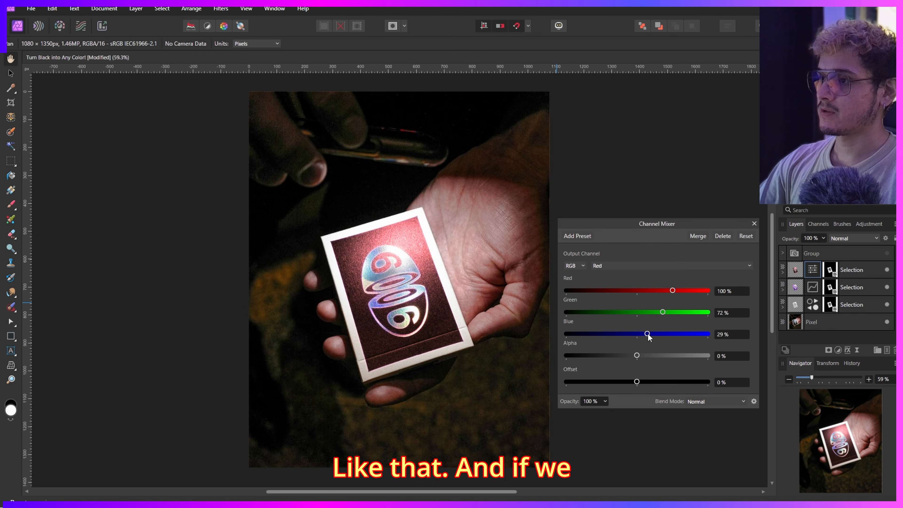
For the Channel Mixer's Green output channel, raise the Red contribution and set Blue to 7%
{"action": "left_click", "coordinate": [662, 267]}
{"action": "left_click", "coordinate": [639, 288]}
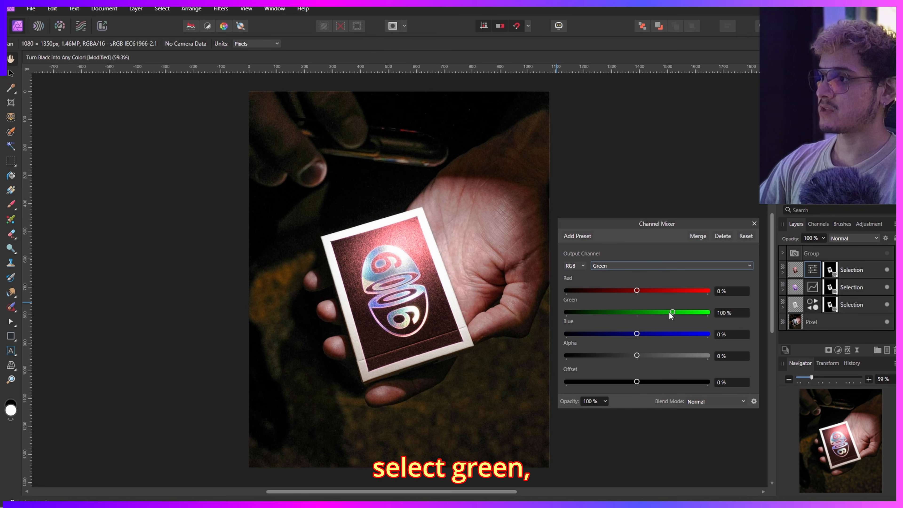
{"action": "mouse_move", "coordinate": [637, 289]}
{"action": "left_mouse_down"}
{"action": "mouse_move", "coordinate": [661, 290]}
{"action": "mouse_move", "coordinate": [653, 291]}
{"action": "left_mouse_up"}
{"action": "left_click_drag", "start_coordinate": [637, 333], "coordinate": [640, 334]}
For the Channel Mixer's Blue output channel, set Red to 103% and Green to 75%
{"action": "left_click", "coordinate": [652, 266]}
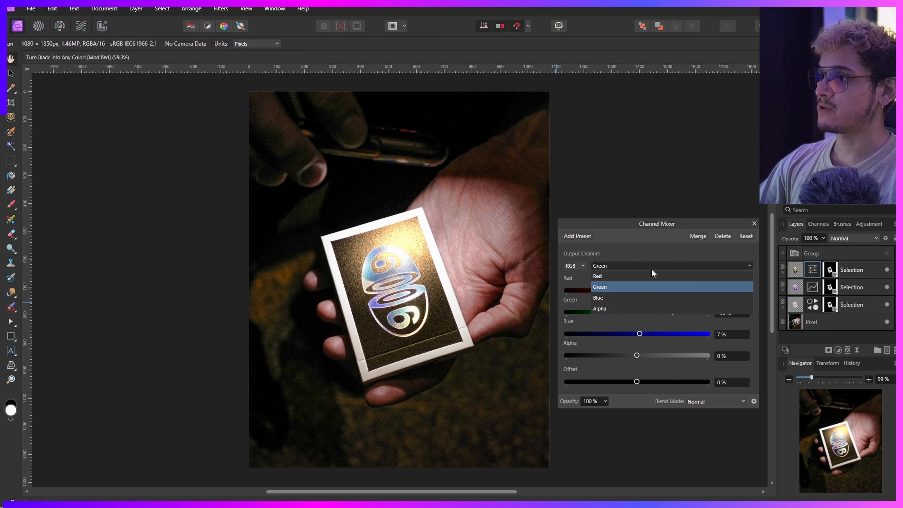
{"action": "left_click", "coordinate": [645, 295]}
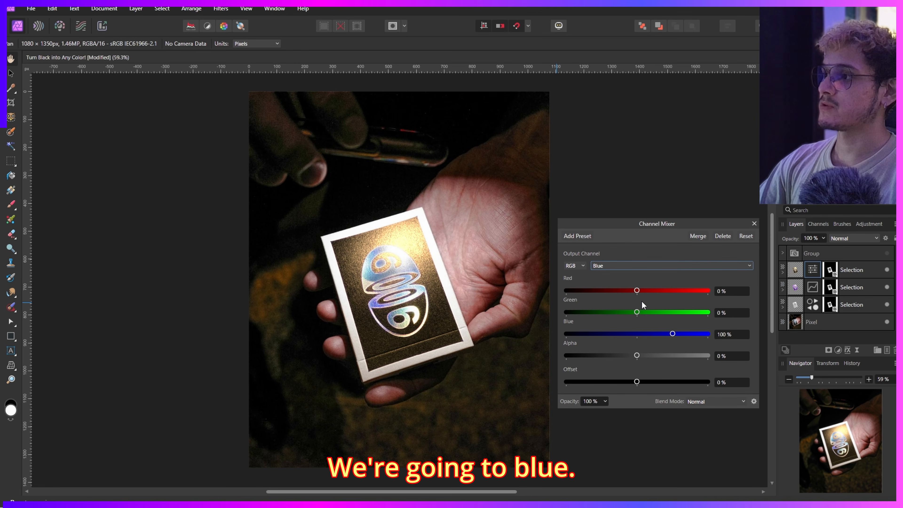
{"action": "left_click_drag", "start_coordinate": [674, 296], "coordinate": [663, 315]}
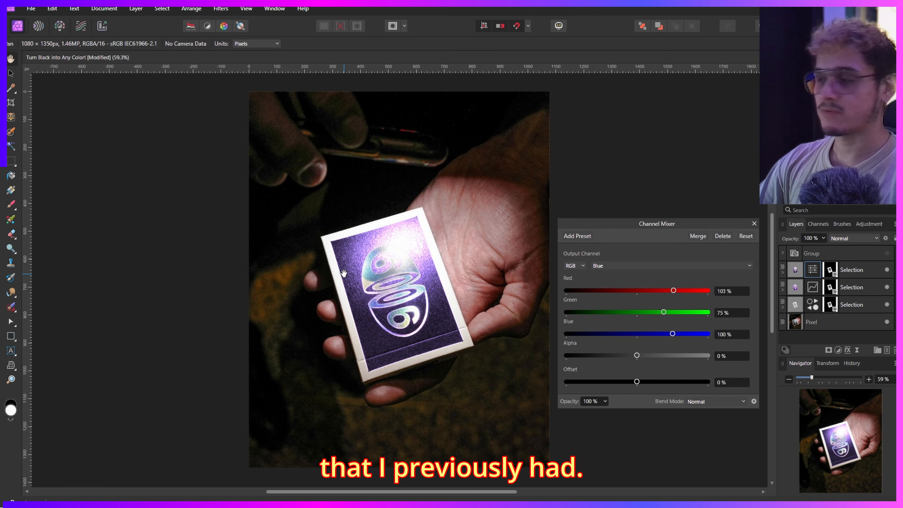
{"action": "left_click", "coordinate": [755, 223]}
Compare the box with the Channel Mixer Selection layer hidden and shown
{"action": "left_click", "coordinate": [887, 270]}
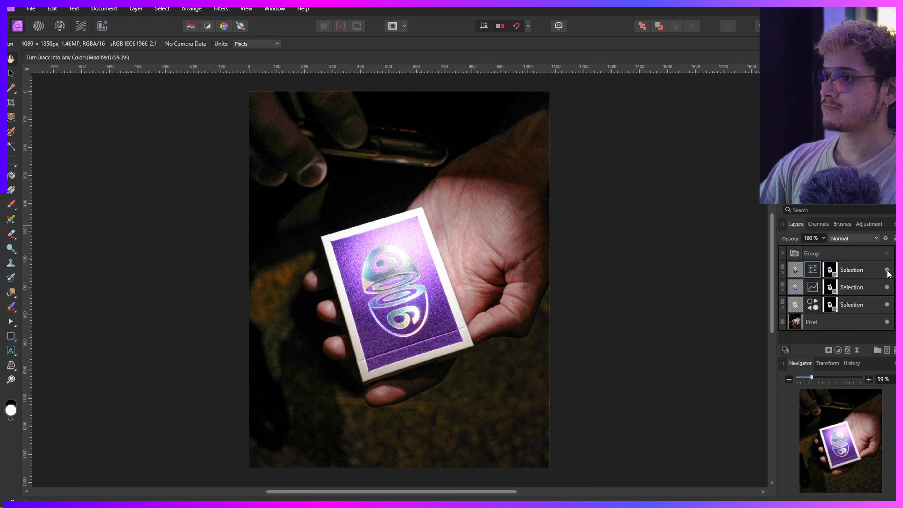
{"action": "left_click", "coordinate": [887, 271]}
{"action": "left_click", "coordinate": [887, 271]}
{"action": "left_click", "coordinate": [887, 270]}
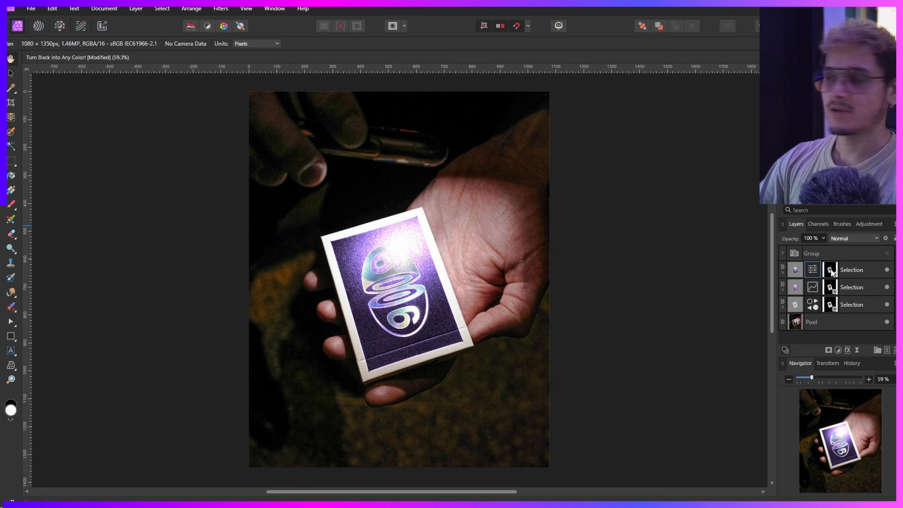
Switch the Channel Mixer adjustment to Gray and set Intensity to 63%, Alpha to 5% and Offset to 53%
{"action": "double_click", "coordinate": [810, 269]}
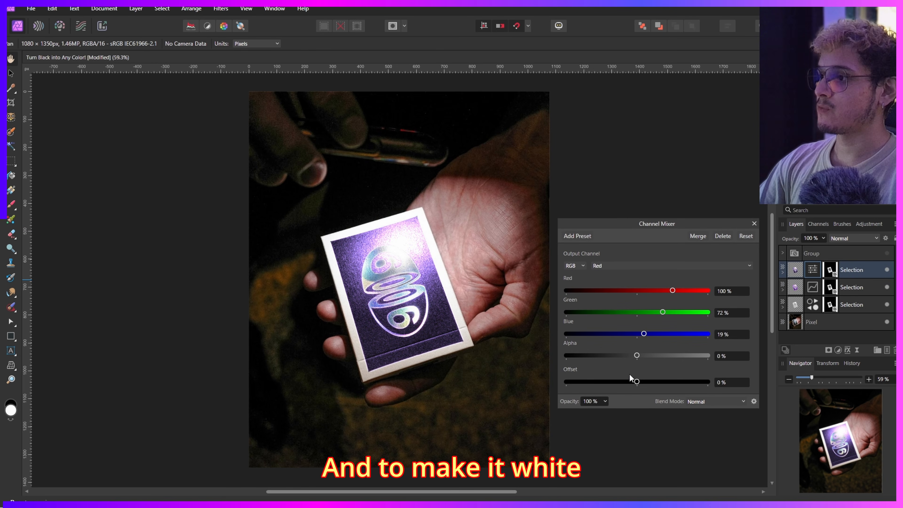
{"action": "left_click", "coordinate": [573, 266]}
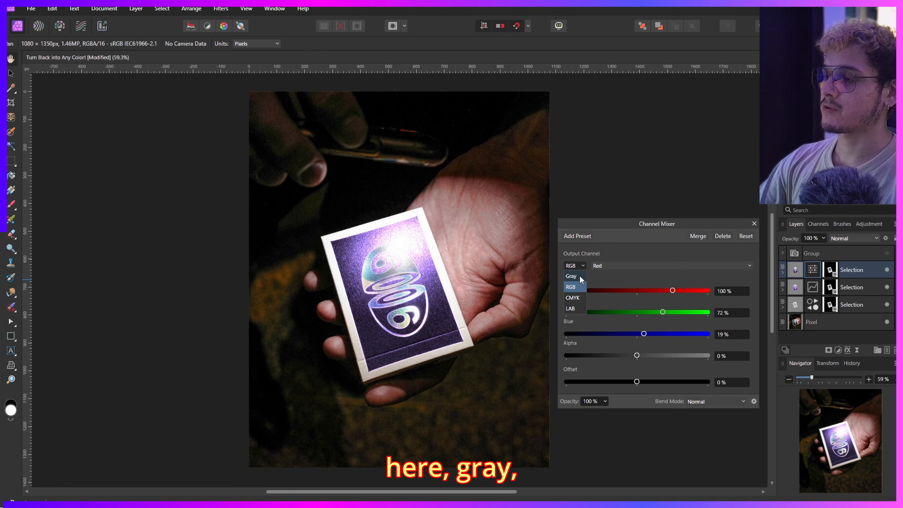
{"action": "left_click", "coordinate": [579, 275]}
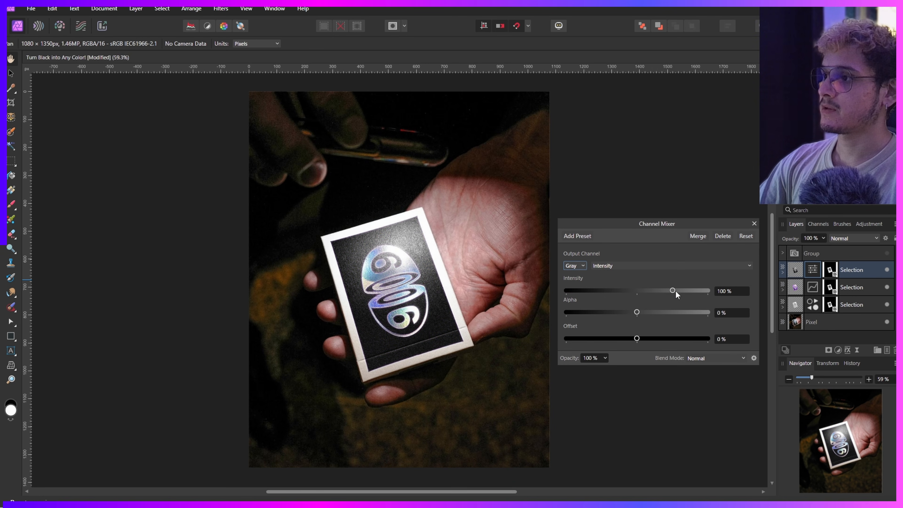
{"action": "mouse_move", "coordinate": [675, 291]}
{"action": "left_mouse_down"}
{"action": "mouse_move", "coordinate": [696, 291]}
{"action": "mouse_move", "coordinate": [648, 293]}
{"action": "mouse_move", "coordinate": [672, 293]}
{"action": "left_mouse_up"}
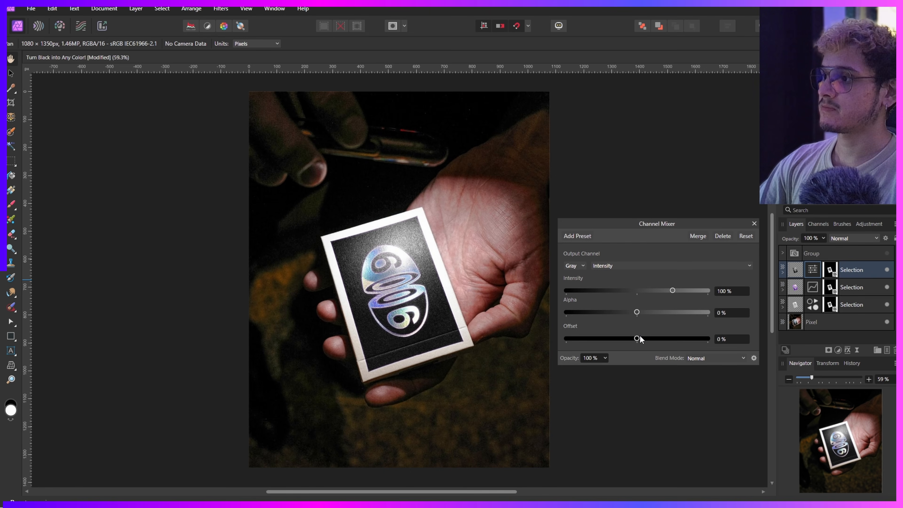
{"action": "left_click_drag", "start_coordinate": [637, 338], "coordinate": [676, 339]}
{"action": "left_click_drag", "start_coordinate": [668, 290], "coordinate": [640, 314]}
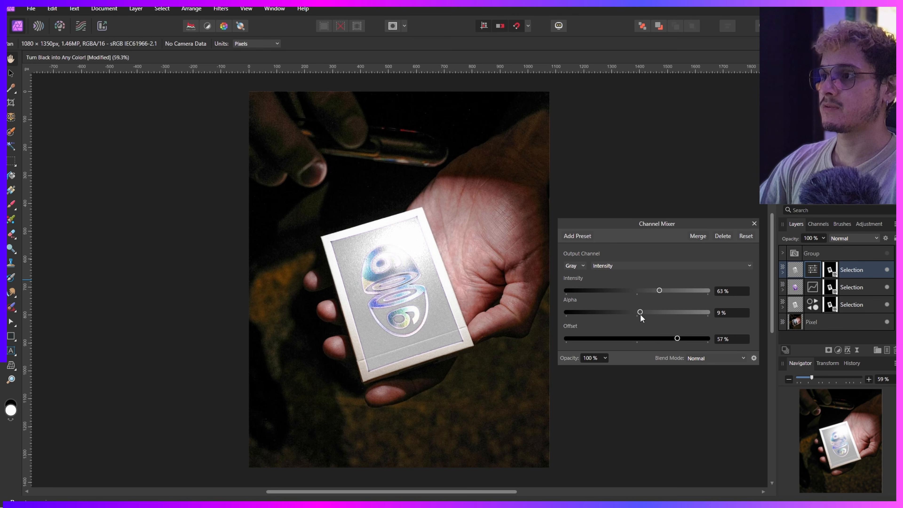
{"action": "left_click_drag", "start_coordinate": [675, 340], "coordinate": [675, 342]}
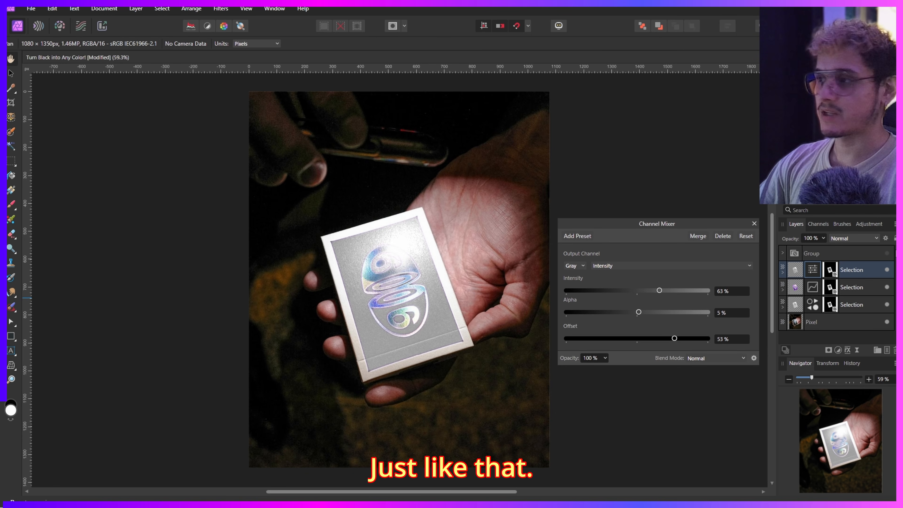
{"action": "left_click", "coordinate": [755, 223]}
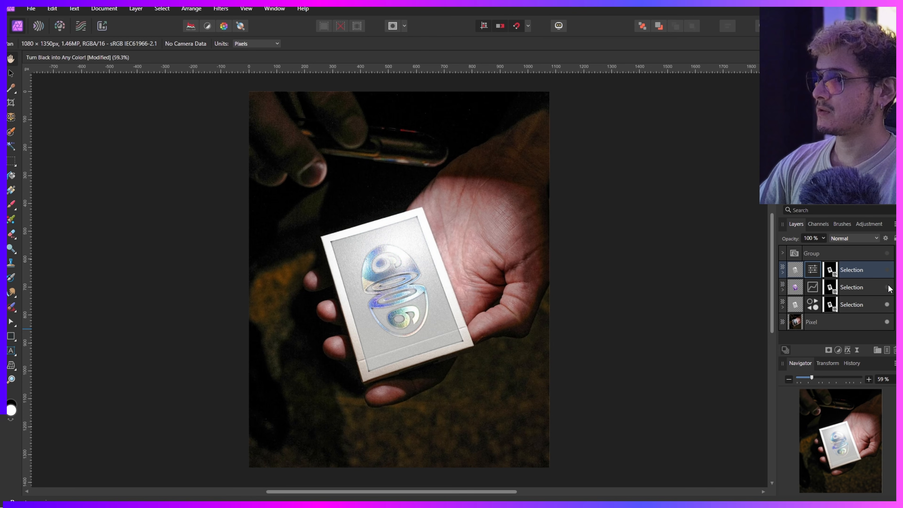
Compare the box with the Curves and Channel Mixer Selection layers hidden and shown, leaving only the Channel Mixer one of them hidden
{"action": "left_click", "coordinate": [887, 287]}
{"action": "left_click", "coordinate": [887, 288]}
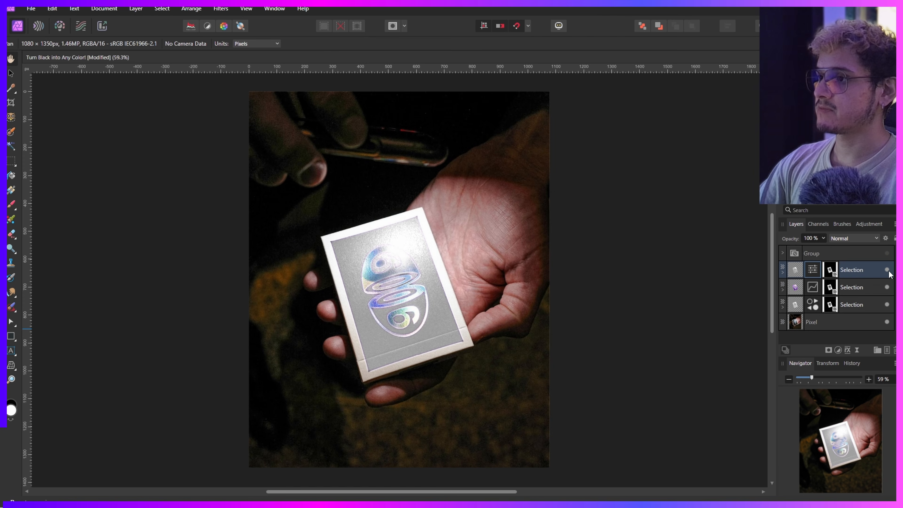
{"action": "left_click", "coordinate": [887, 287]}
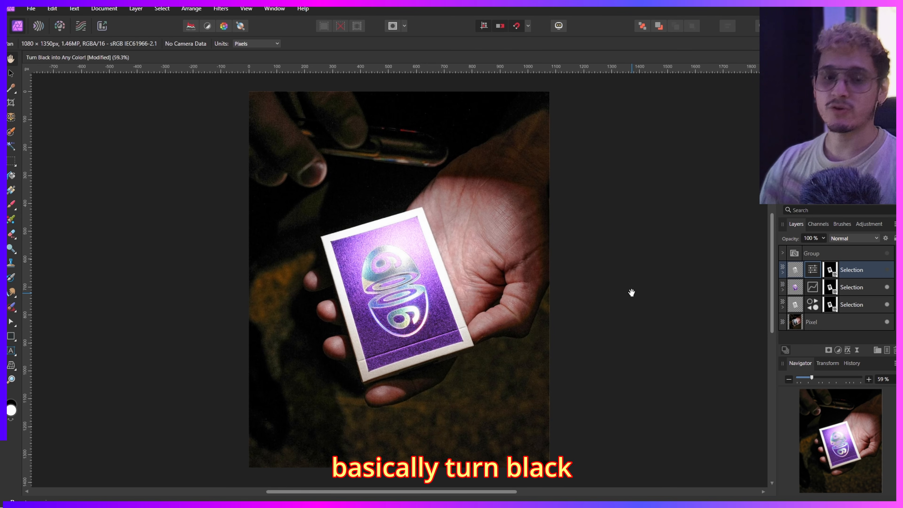